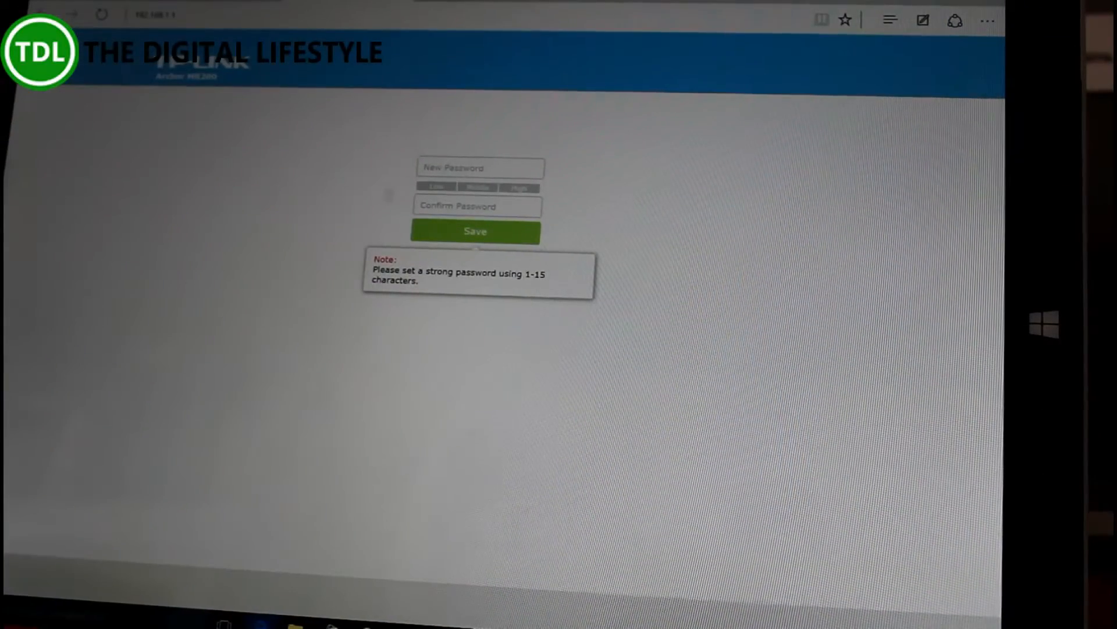
# - Save the new admin password, accept the region, choose the 'contract' dial-up profile and keep the default wireless names
pyautogui.click(449, 166)
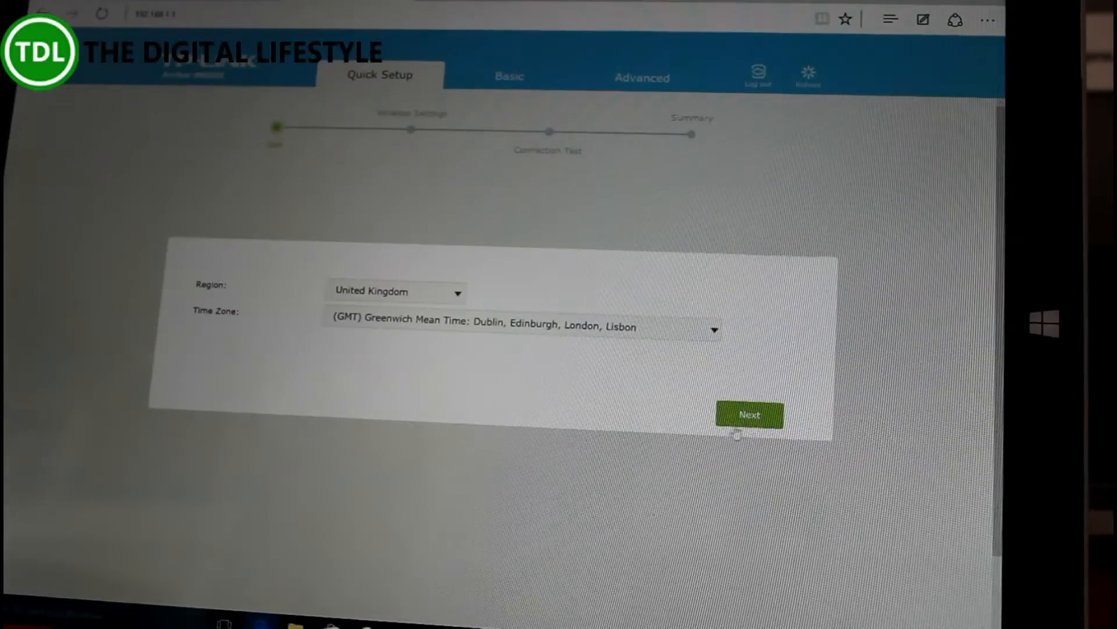
pyautogui.click(750, 415)
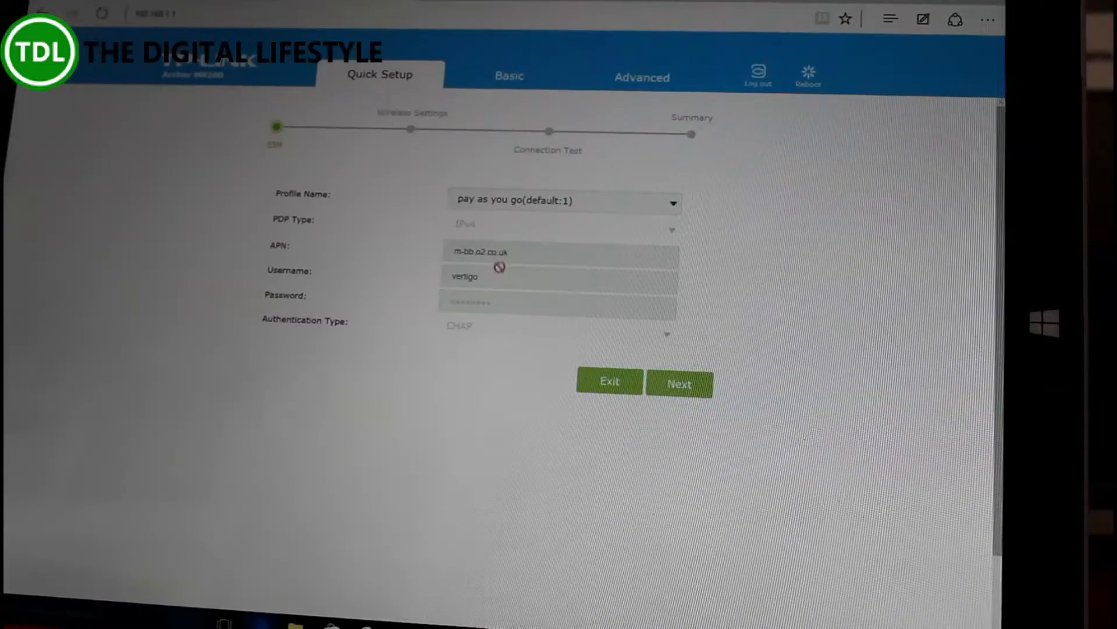
pyautogui.click(550, 203)
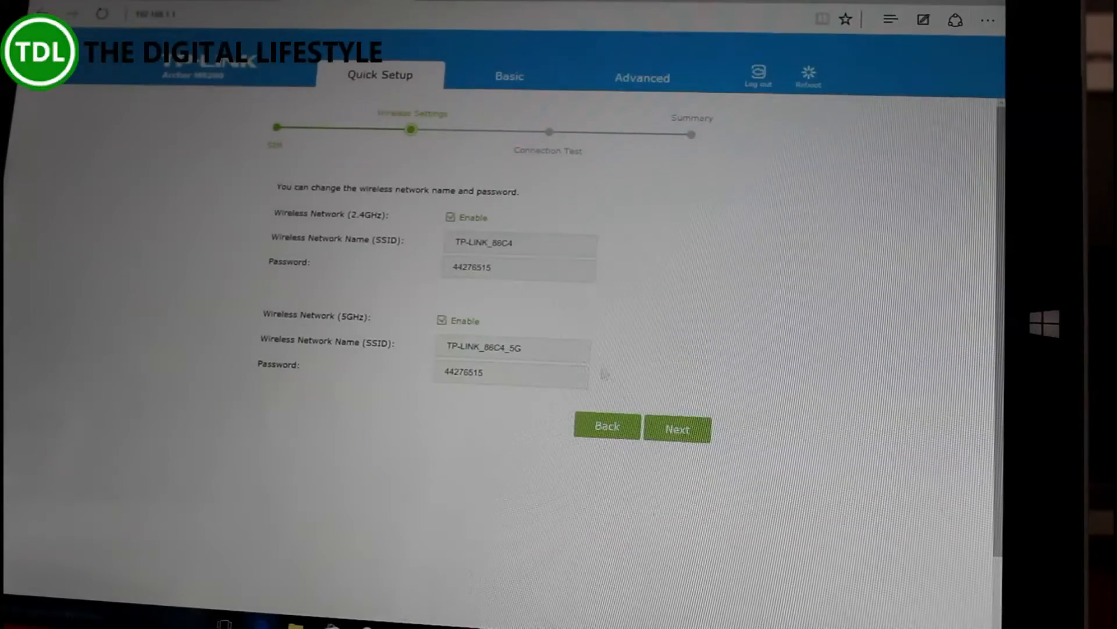
pyautogui.click(672, 426)
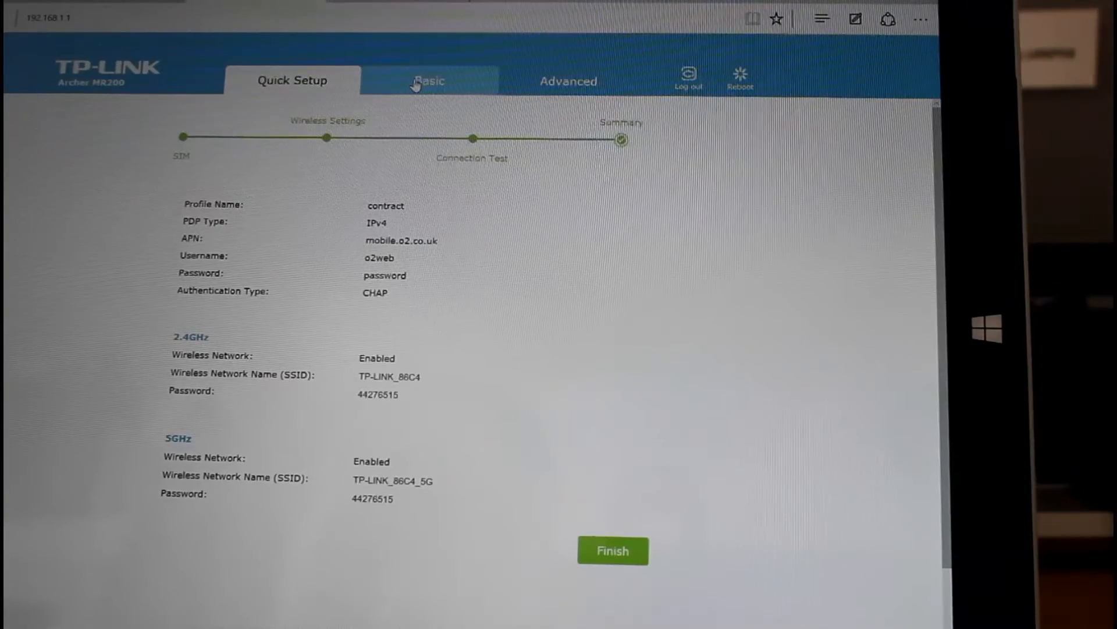
# - Check the network map's message inbox, wireless and wired client lists, then return from a website tab
pyautogui.click(612, 550)
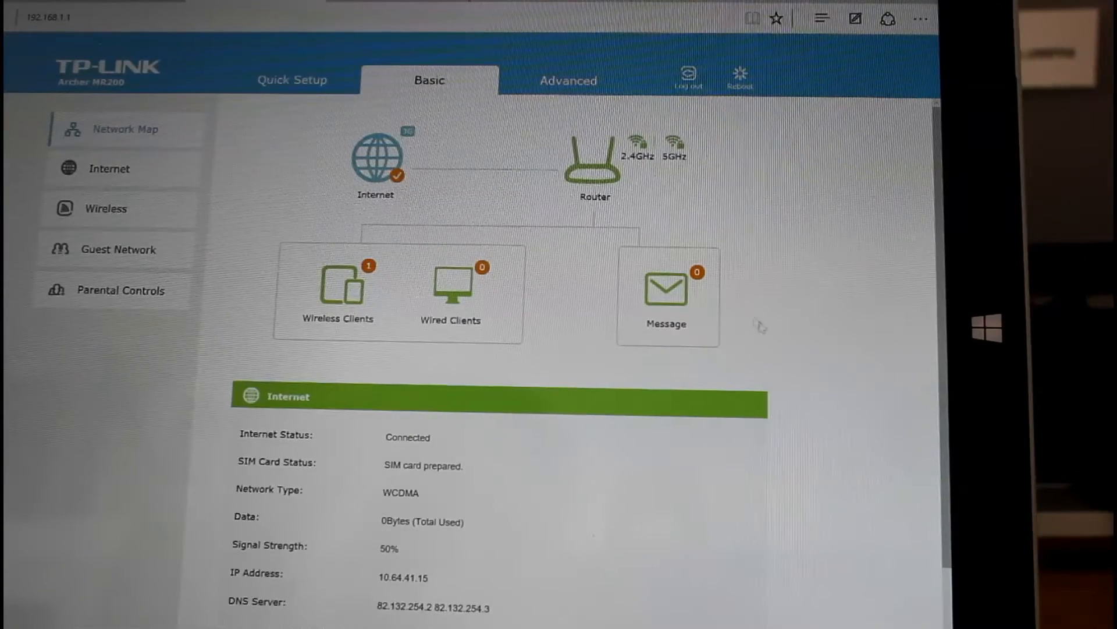
pyautogui.click(660, 298)
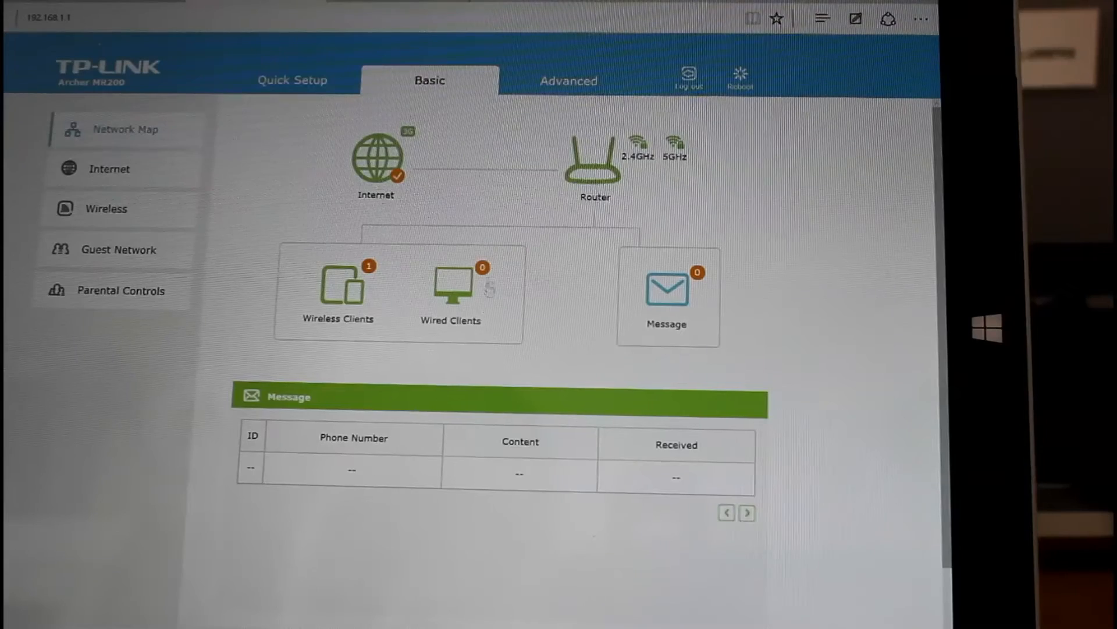
pyautogui.click(346, 308)
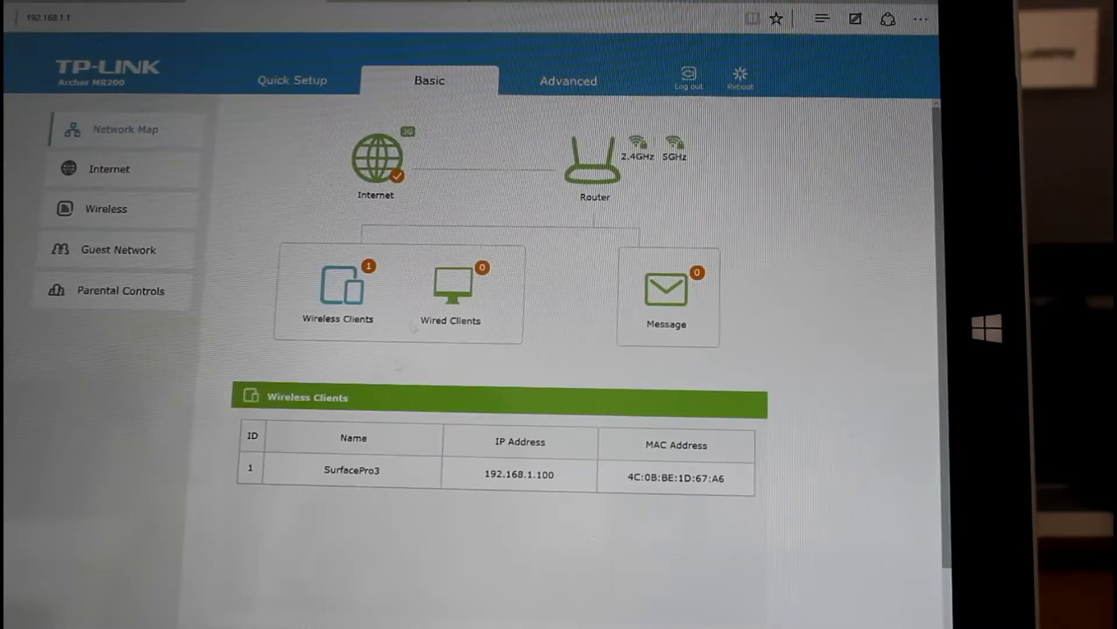
pyautogui.click(456, 291)
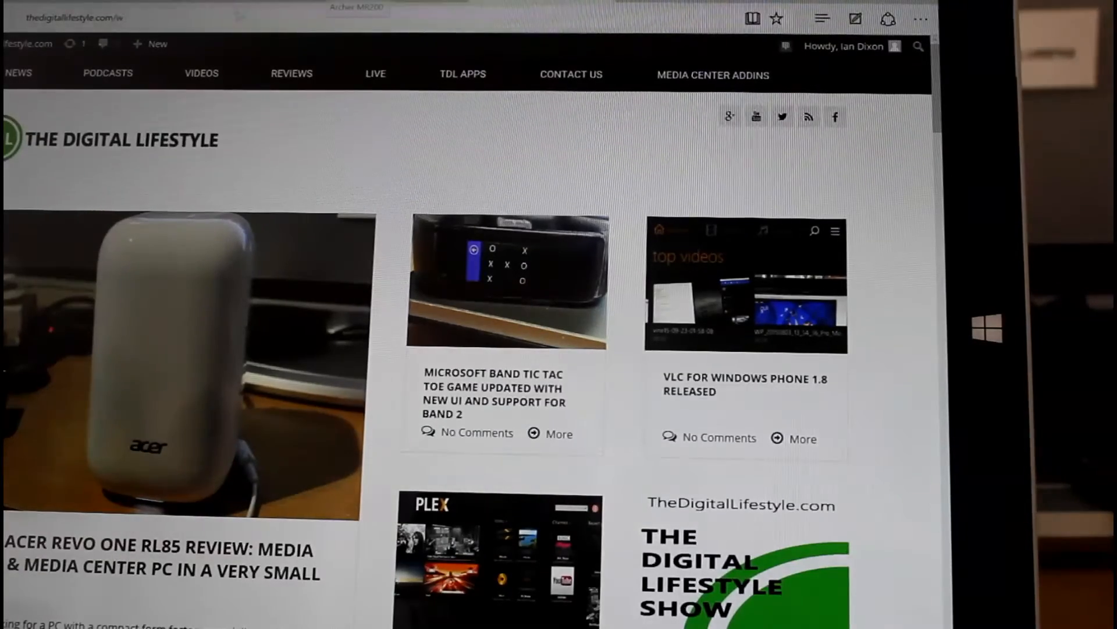
pyautogui.hotkey('ctrl', 'Tab')
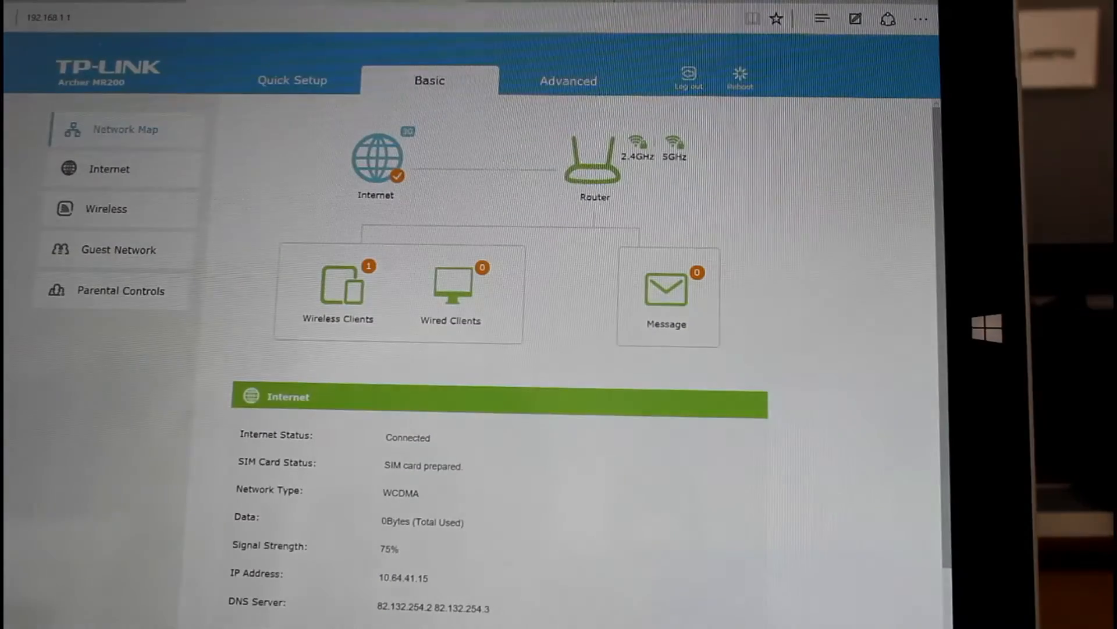
# - Glance at the Advanced overview, then step through Basic Internet, Wireless and Guest Network pages
pyautogui.click(568, 81)
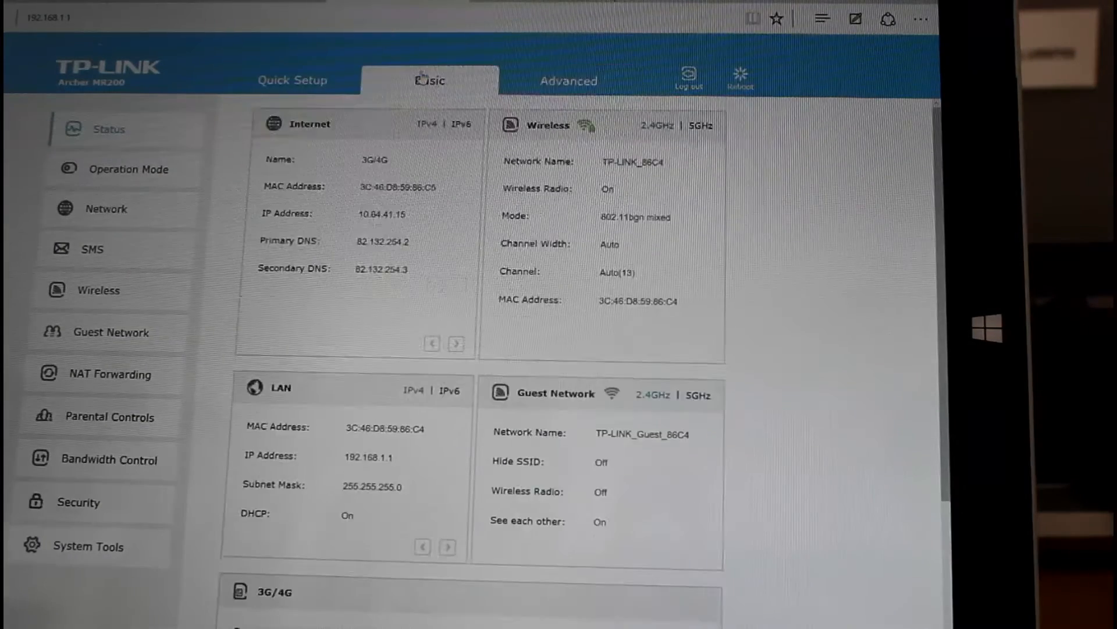
pyautogui.click(424, 80)
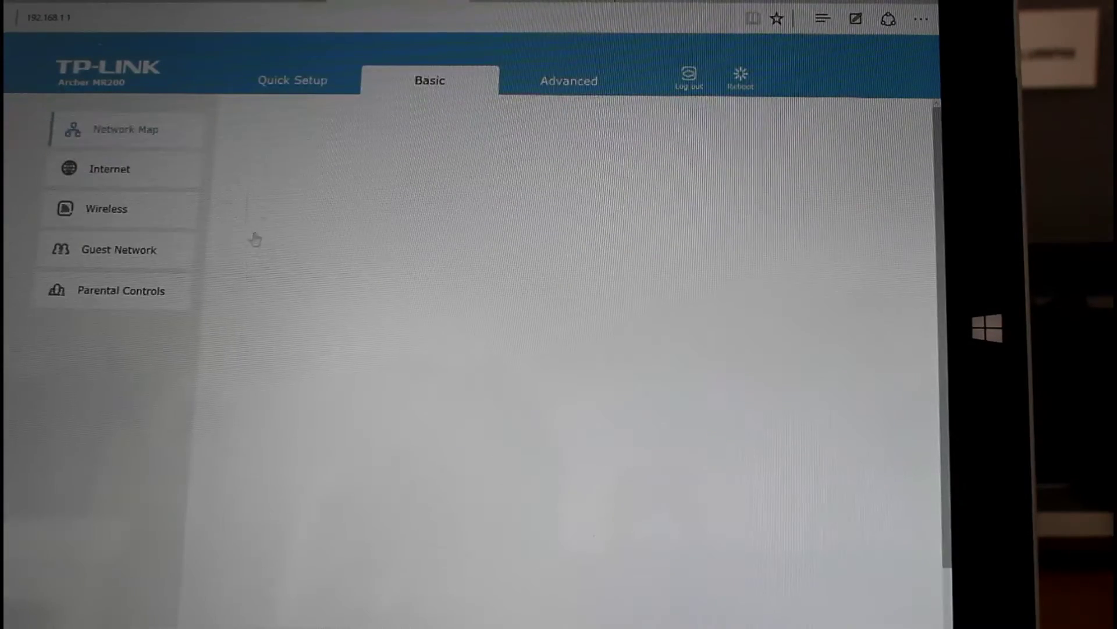
pyautogui.click(118, 175)
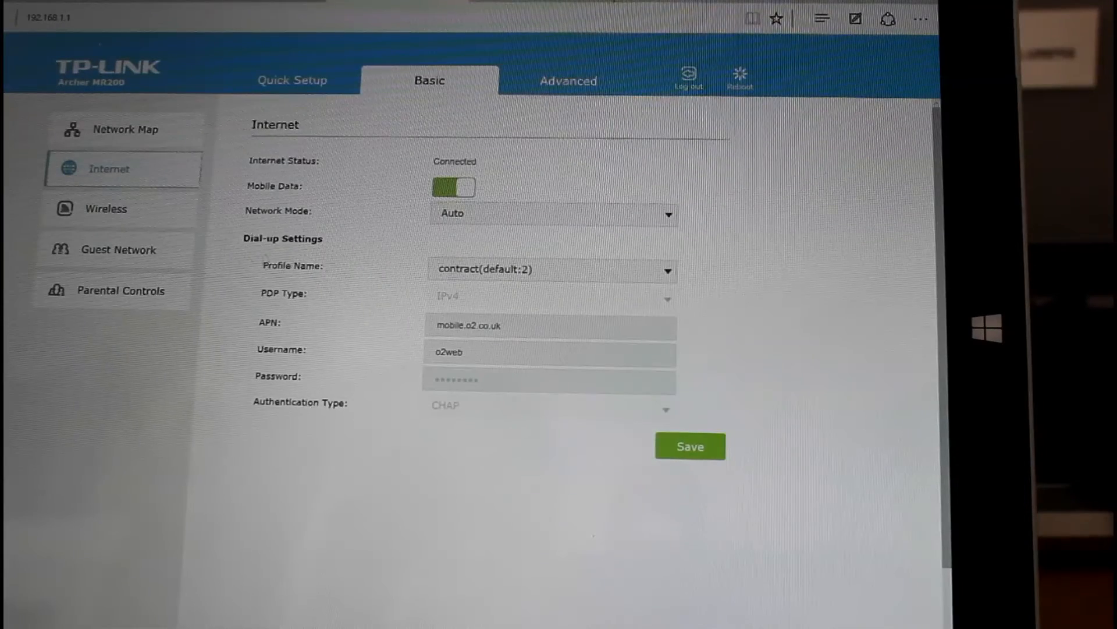
pyautogui.click(126, 210)
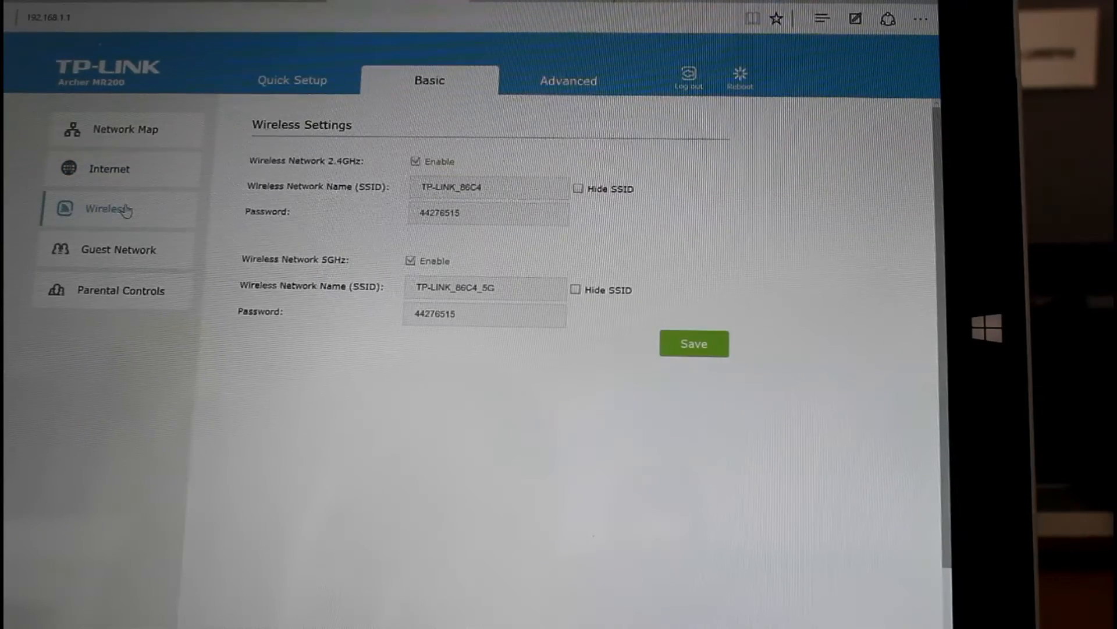
pyautogui.click(117, 250)
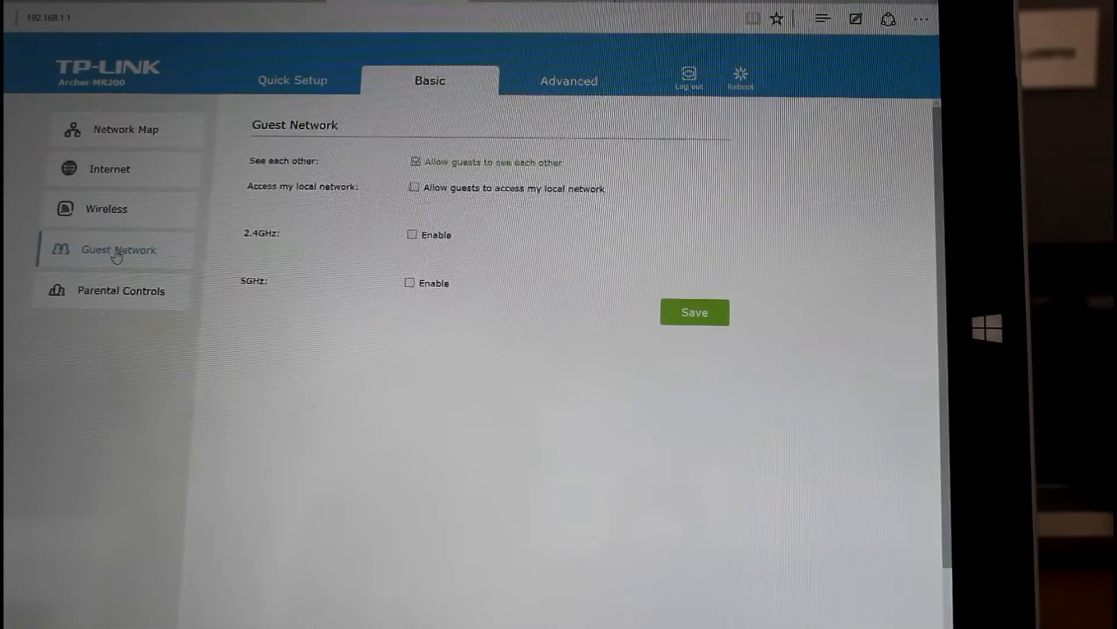
# - Enable the 2.4GHz guest network with guests not seeing each other, then move to Parental Controls
pyautogui.click(412, 235)
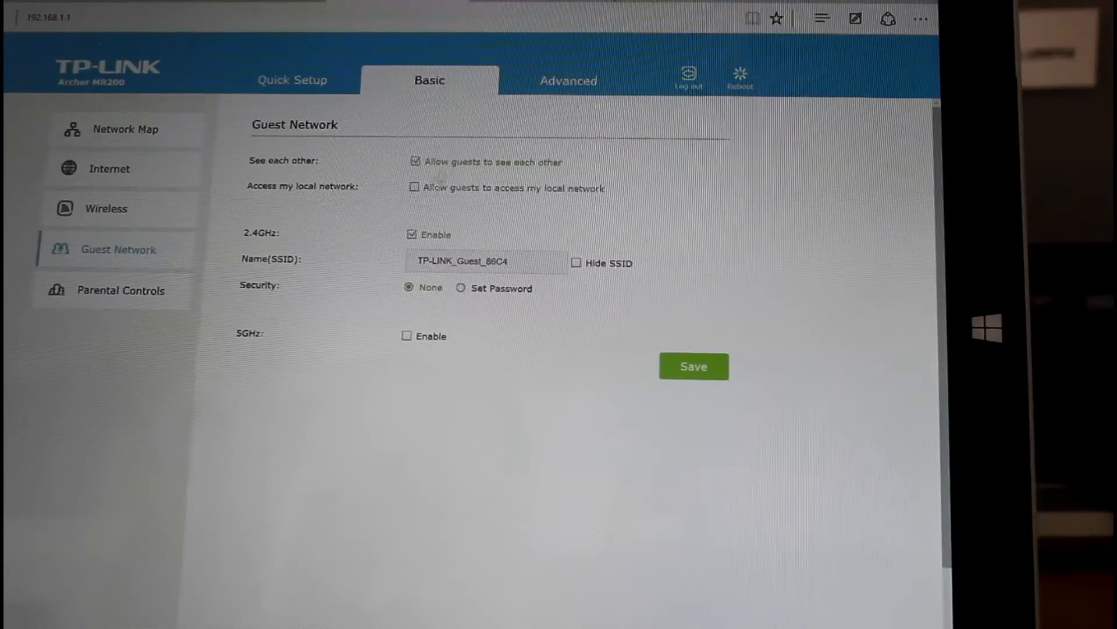
pyautogui.click(416, 163)
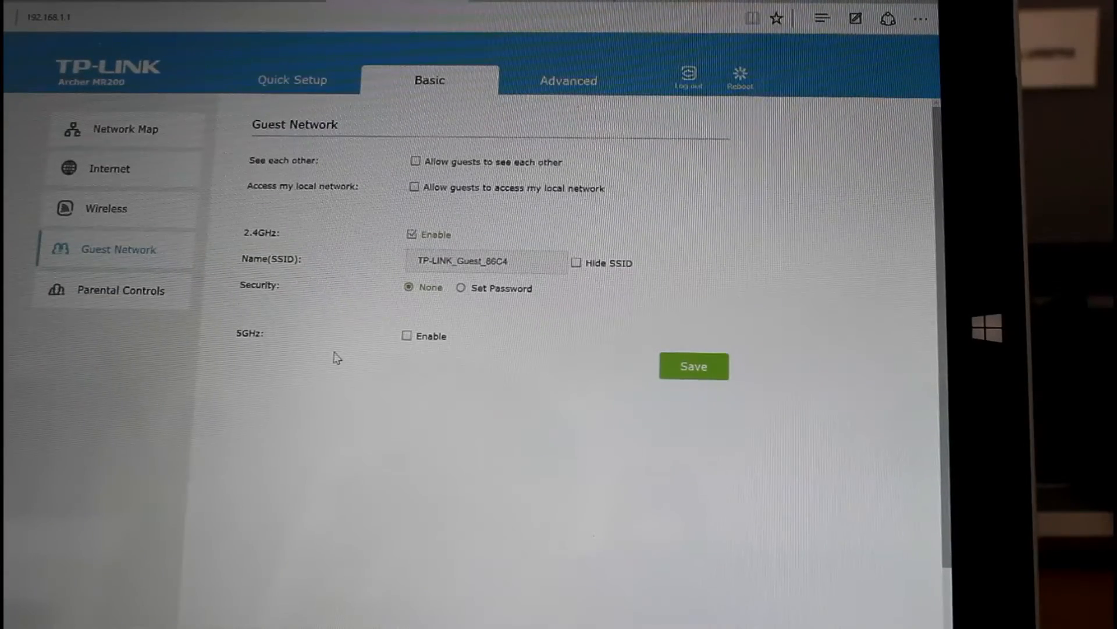
pyautogui.click(121, 291)
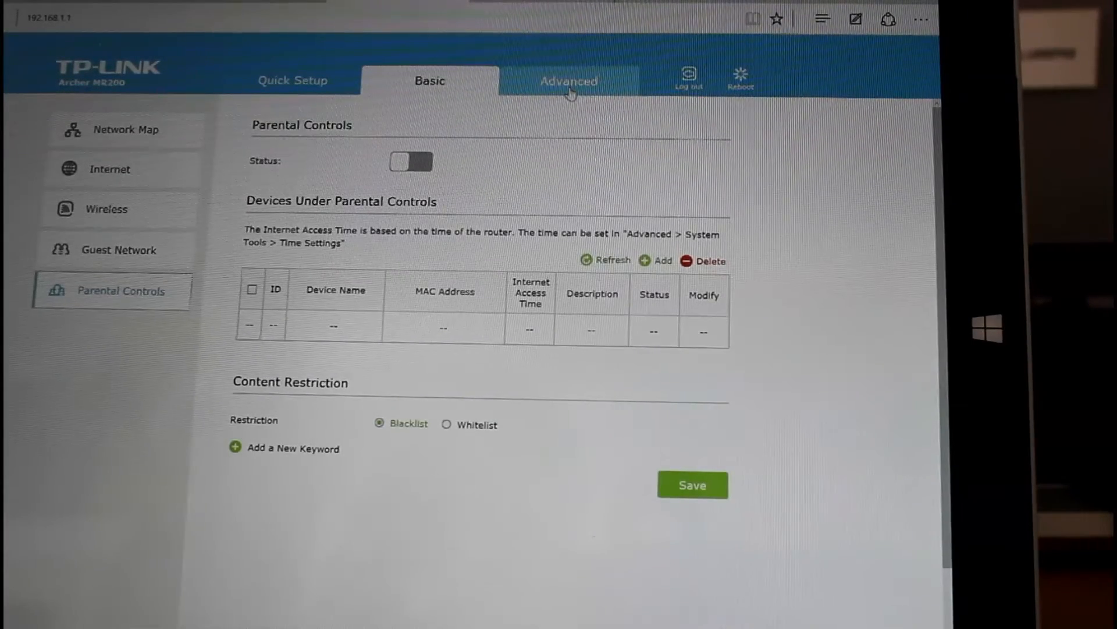
# - Leave the empty Parental Controls page for the Advanced status overview
pyautogui.click(570, 85)
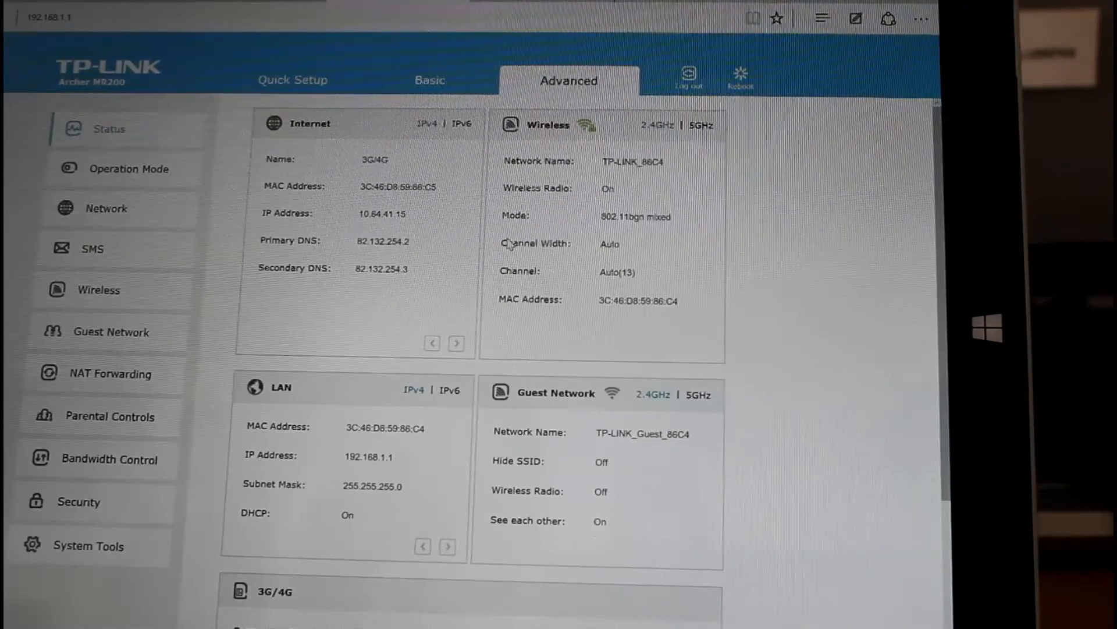
pyautogui.scroll(-3, 529, 371)
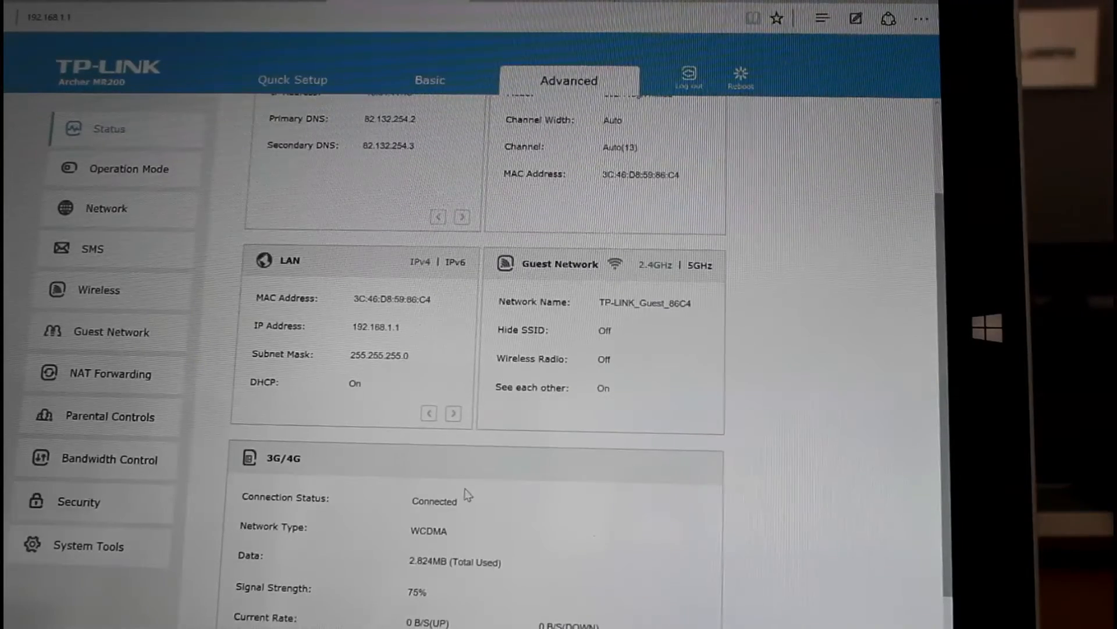
pyautogui.scroll(1, 467, 494)
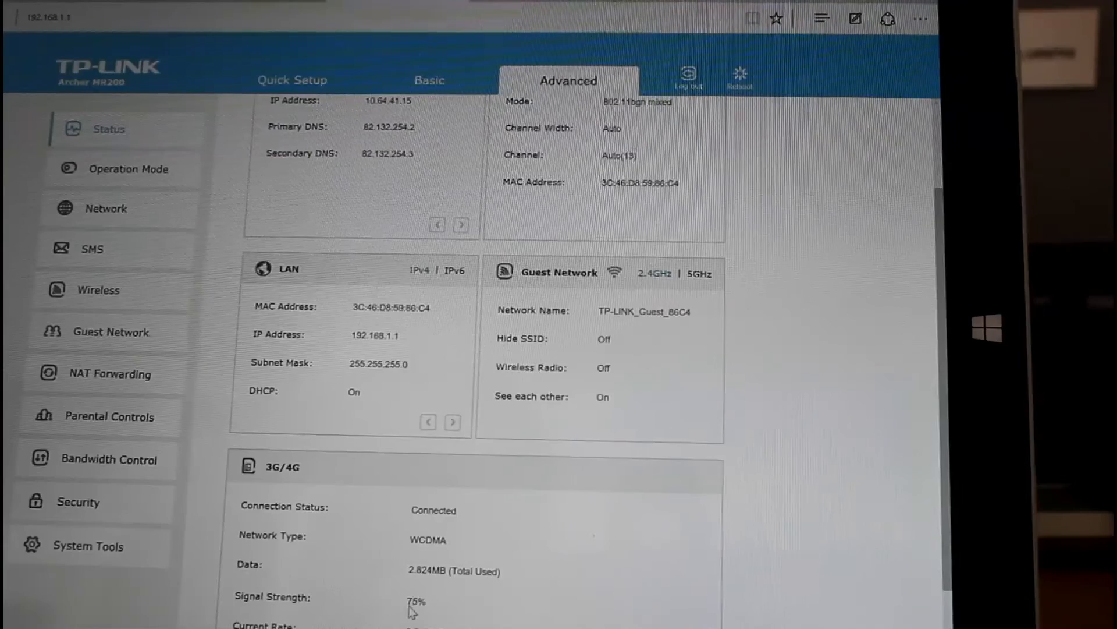
pyautogui.scroll(1, 327, 472)
pyautogui.scroll(1, 327, 472)
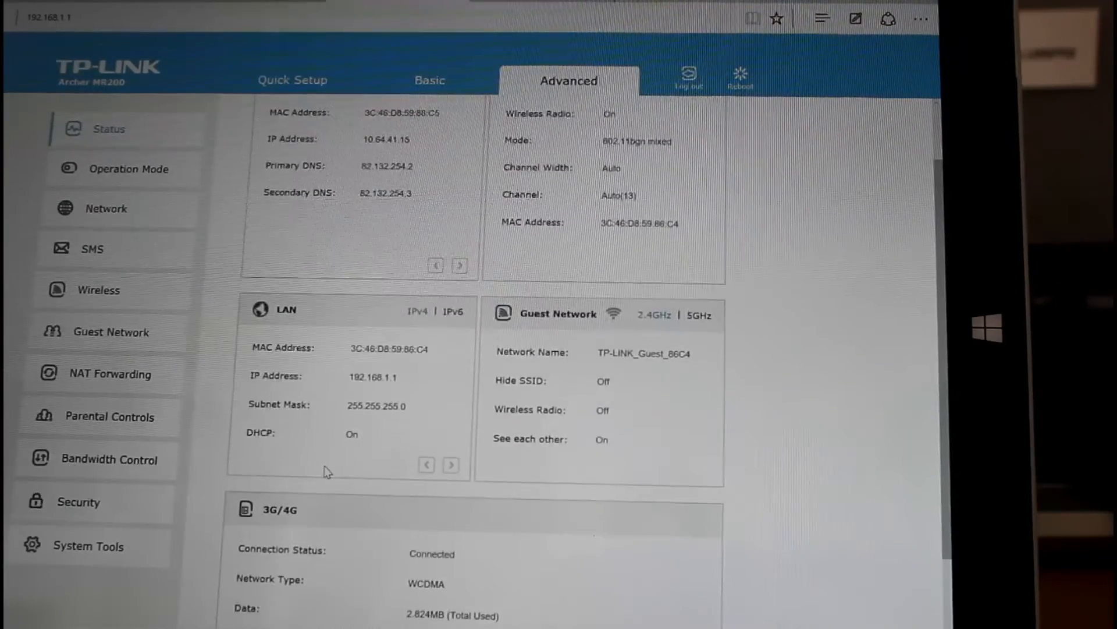
pyautogui.scroll(2, 327, 472)
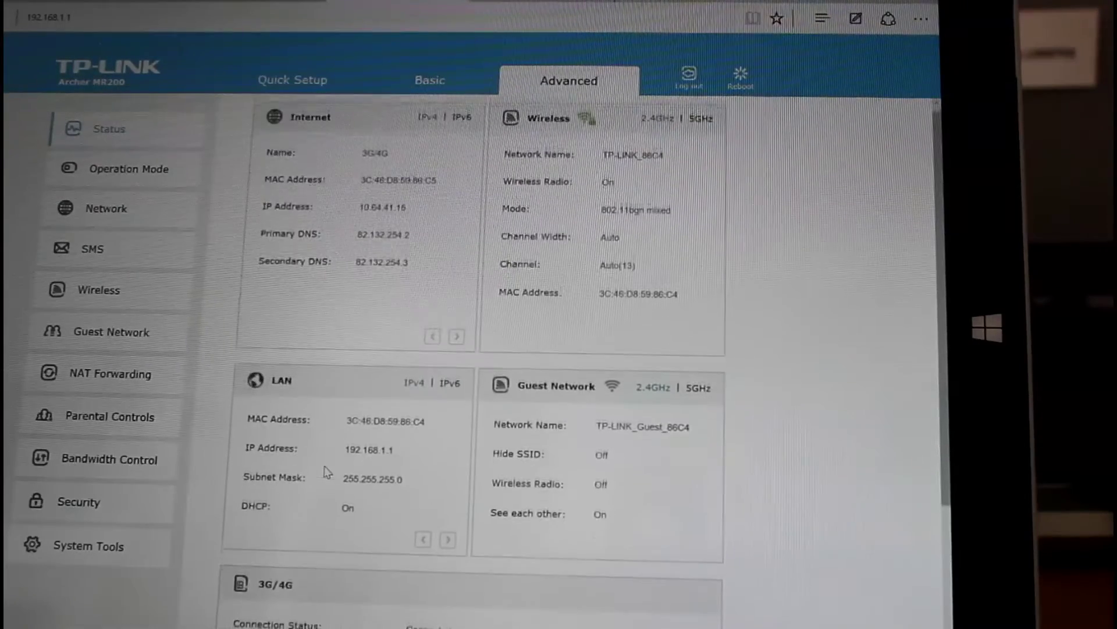
# - Review the 3G/4G status panel and move on to the Operation Mode settings
pyautogui.click(128, 168)
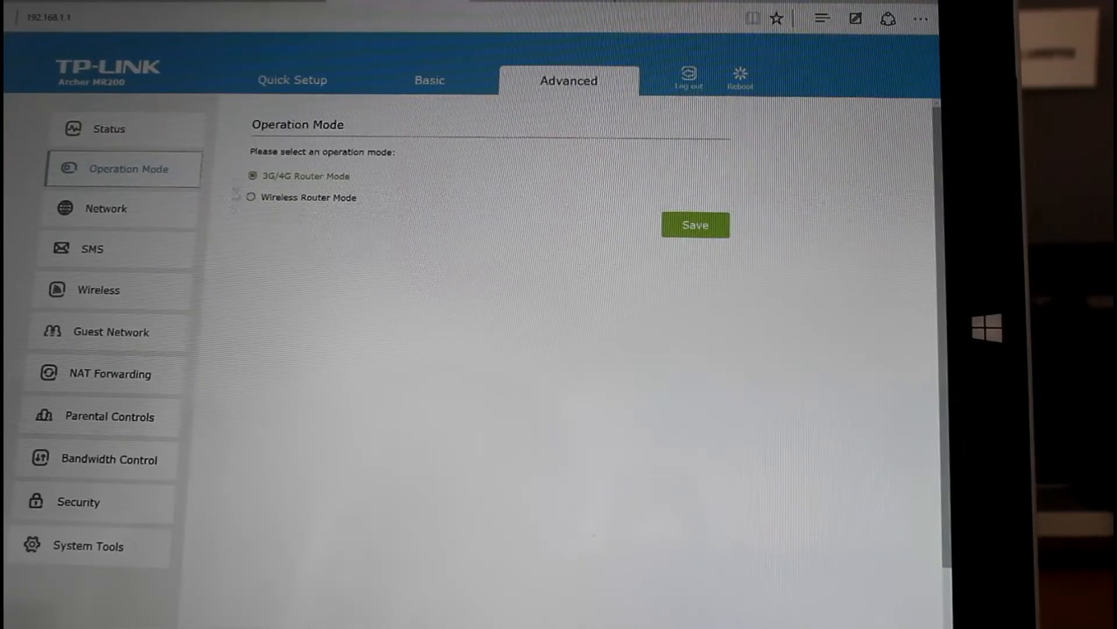
# - Review the LAN settings client list with its one client, then view the empty Dynamic DNS page
pyautogui.click(128, 213)
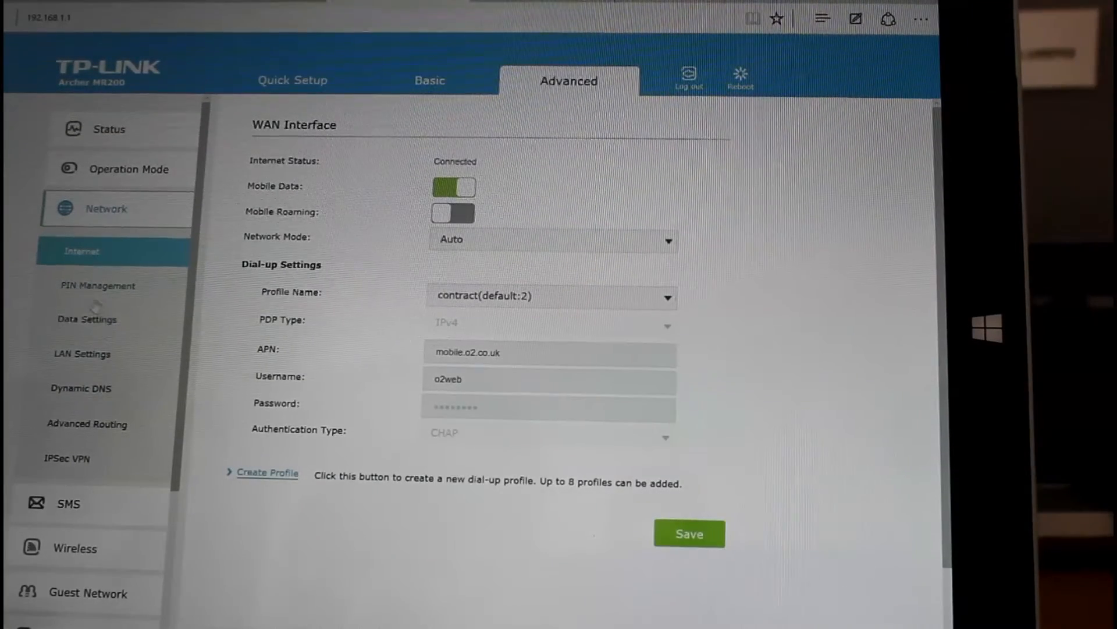
pyautogui.click(82, 354)
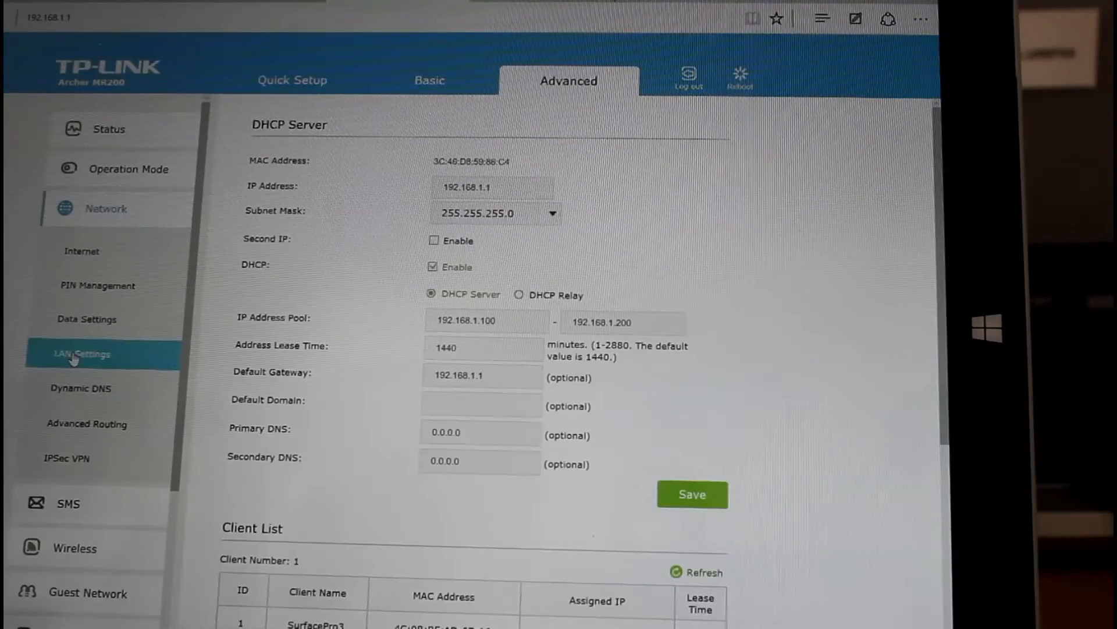
pyautogui.scroll(-3, 332, 421)
pyautogui.scroll(-3, 314, 393)
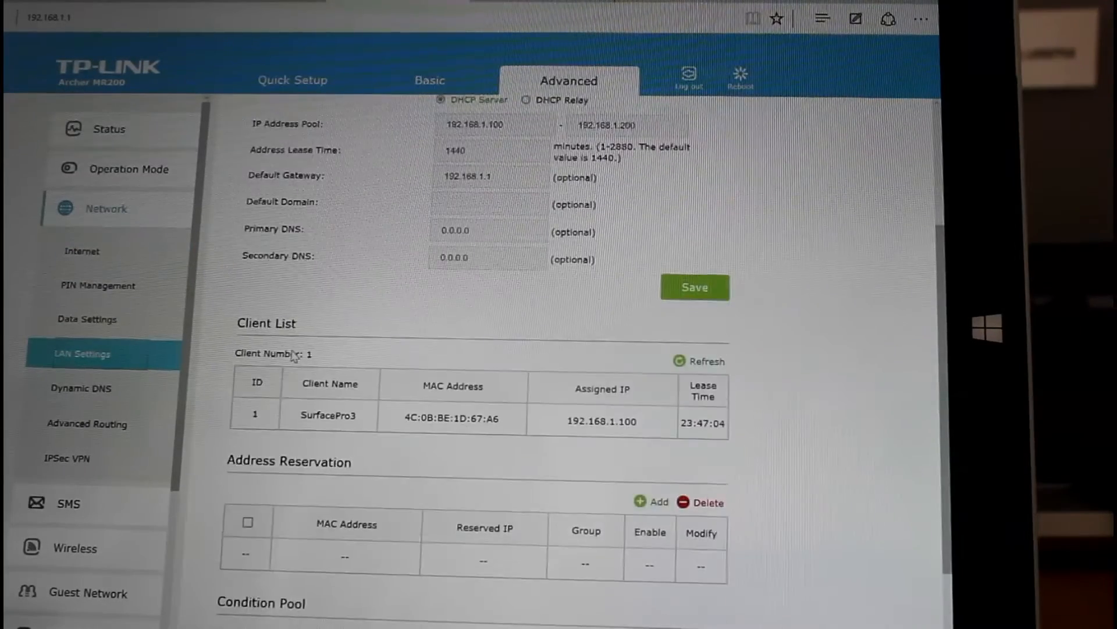
pyautogui.scroll(-3, 297, 367)
pyautogui.scroll(1, 293, 355)
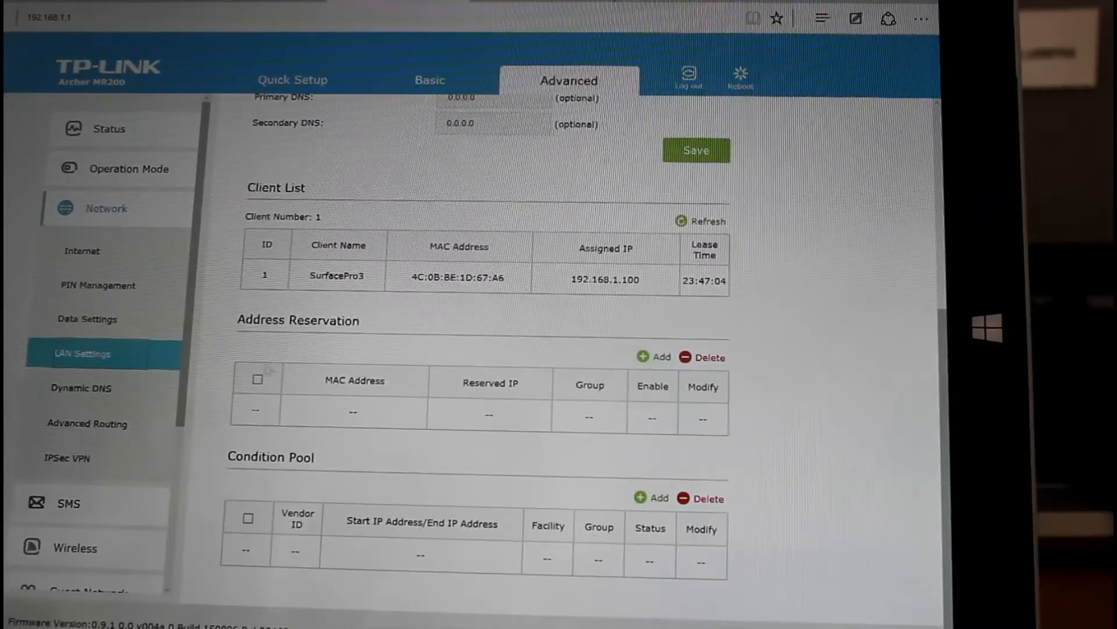
pyautogui.click(87, 390)
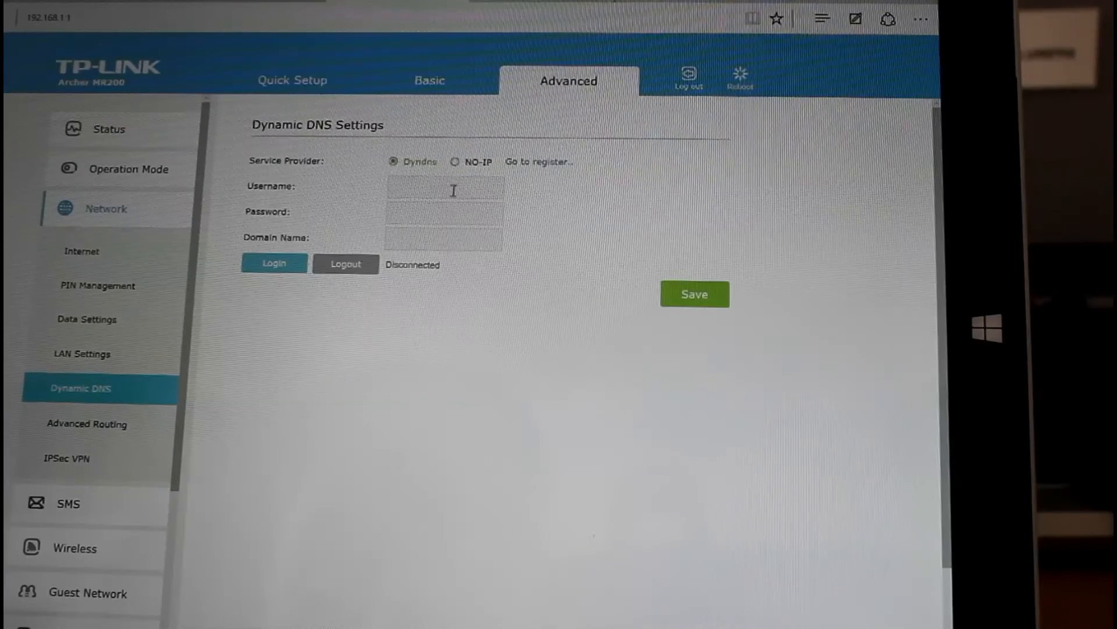
pyautogui.scroll(-3, 130, 346)
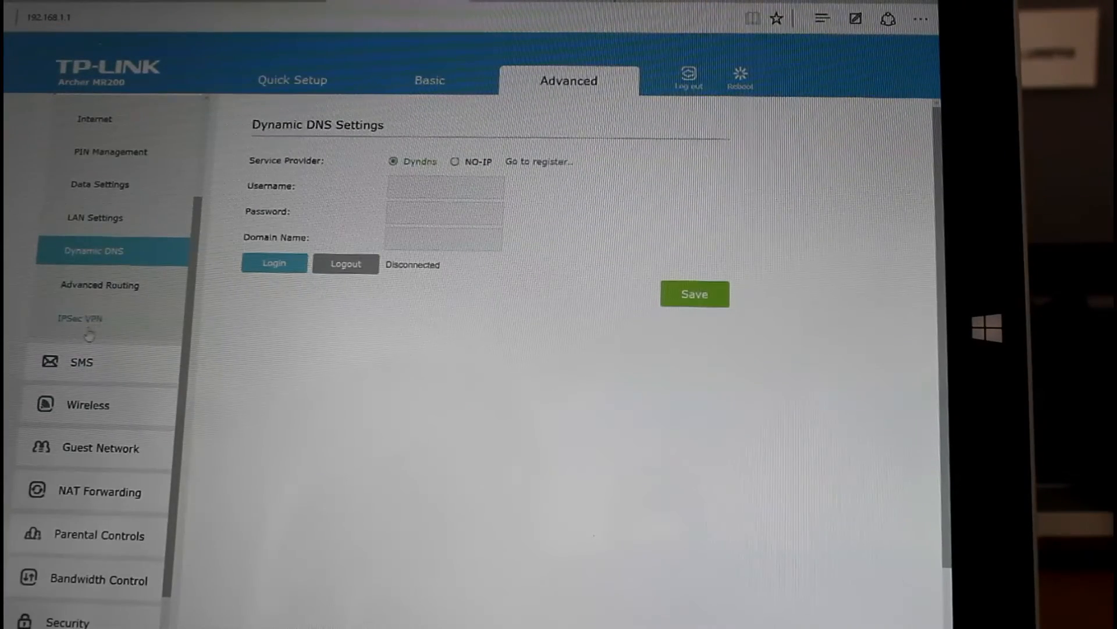
# - Browse SMS, Wireless, NAT Forwarding ALG, UPnP and the empty Virtual Servers table
pyautogui.click(84, 360)
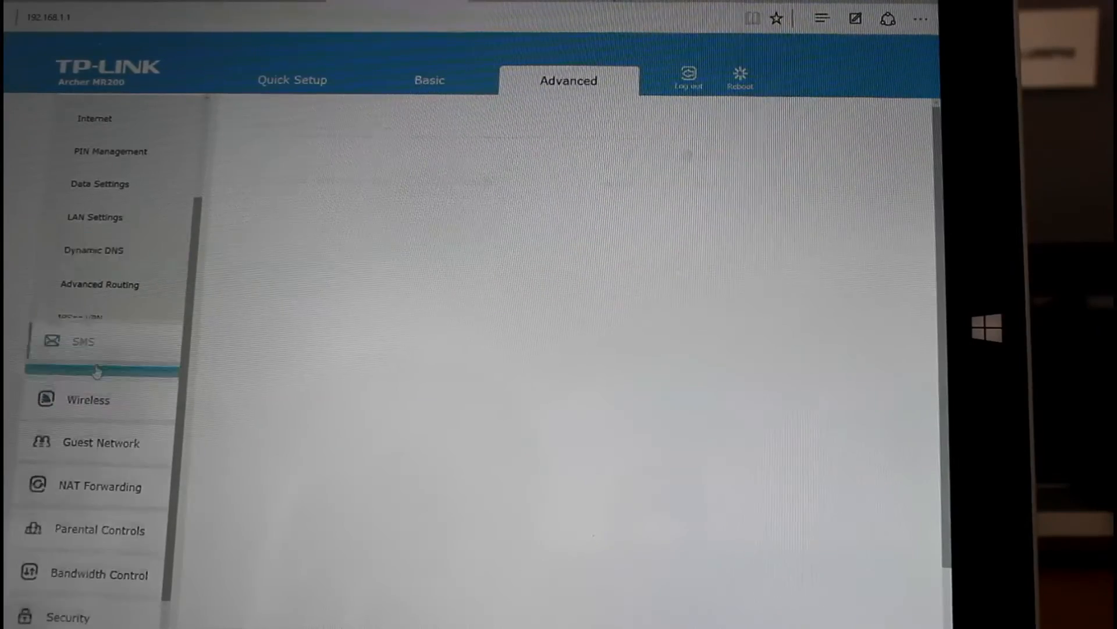
pyautogui.click(91, 360)
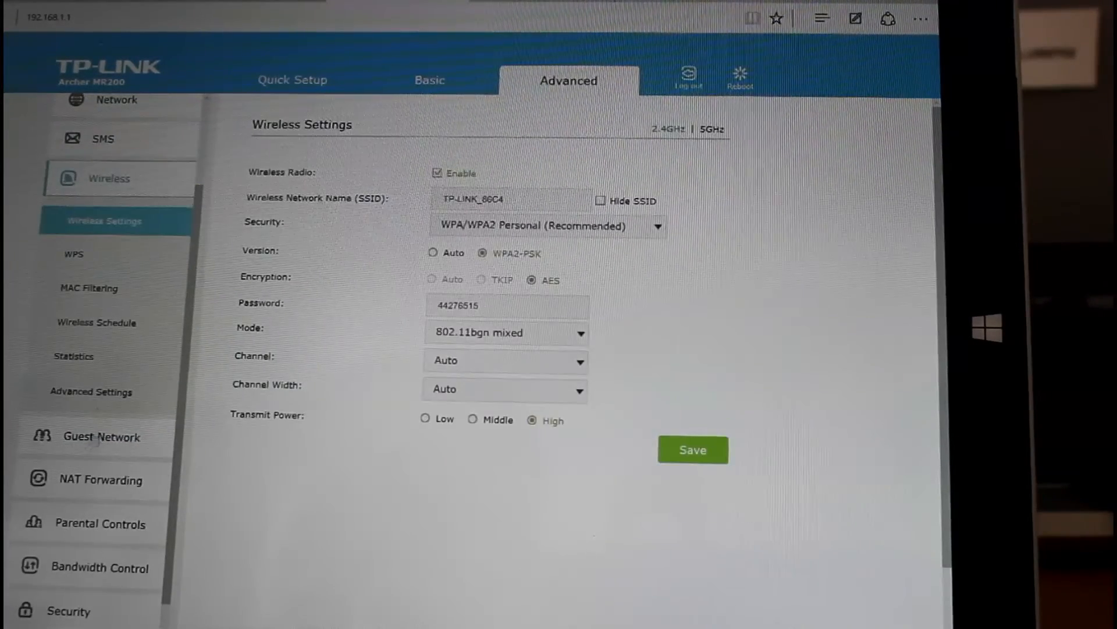
pyautogui.click(90, 480)
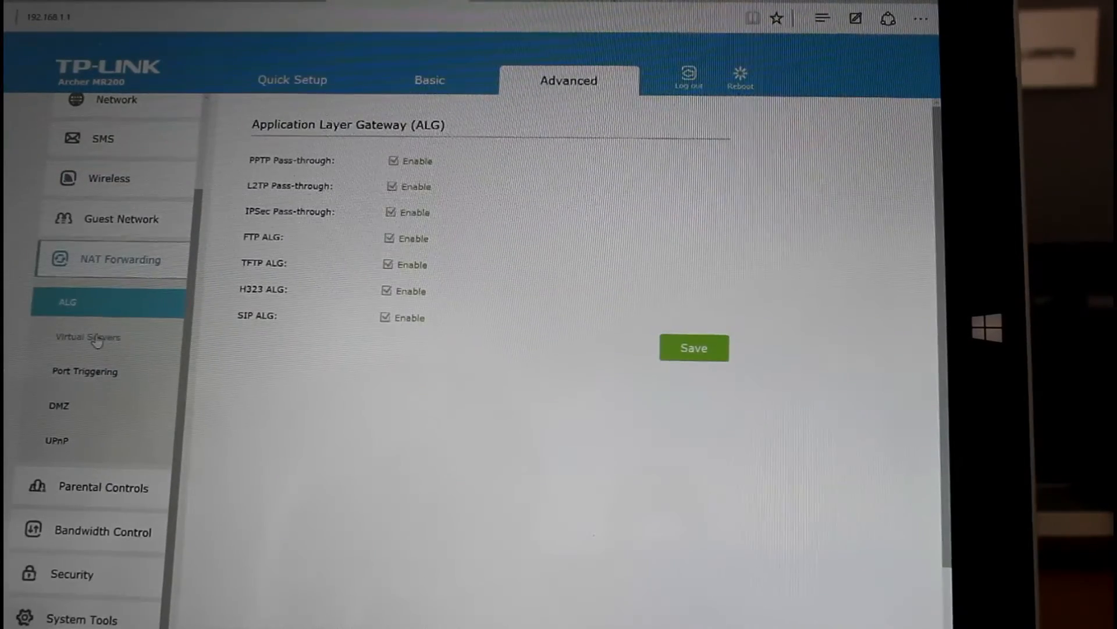
pyautogui.click(89, 337)
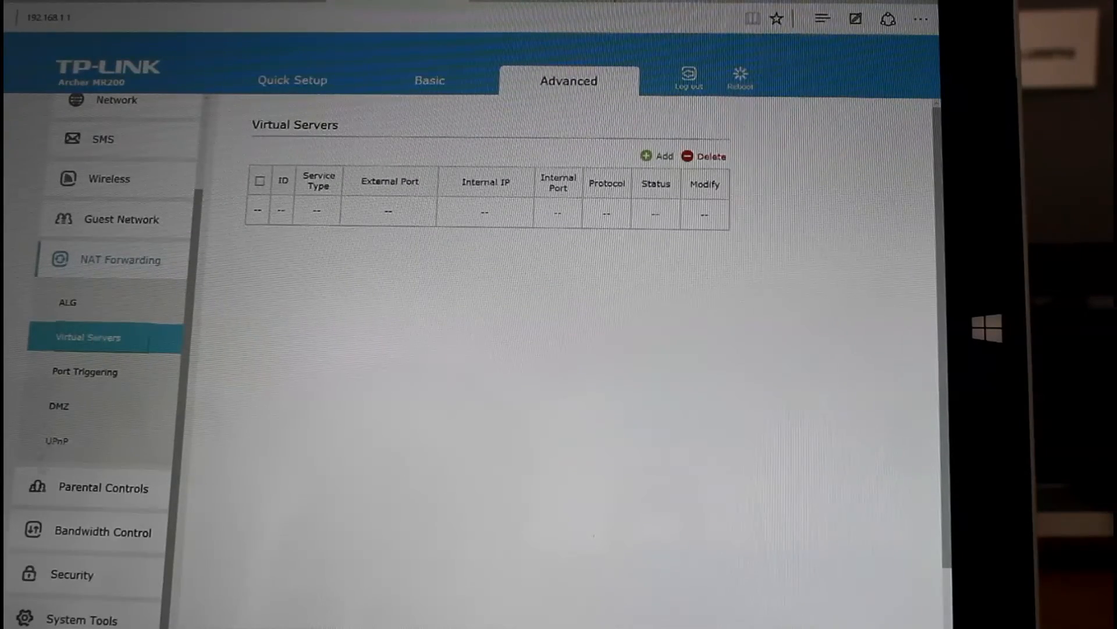
pyautogui.click(54, 442)
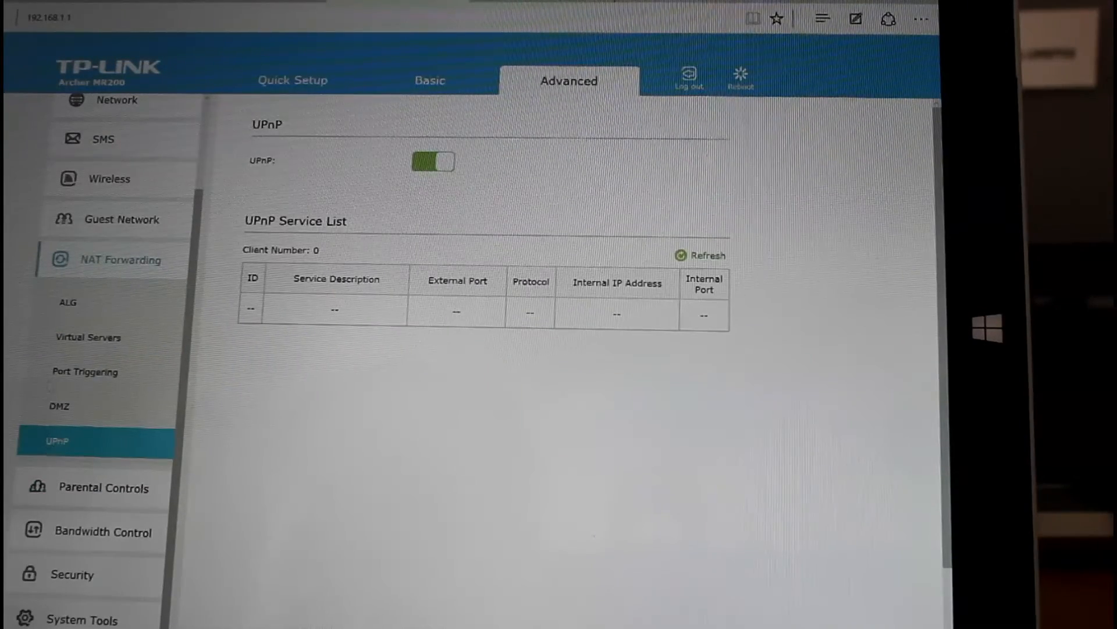
pyautogui.click(112, 341)
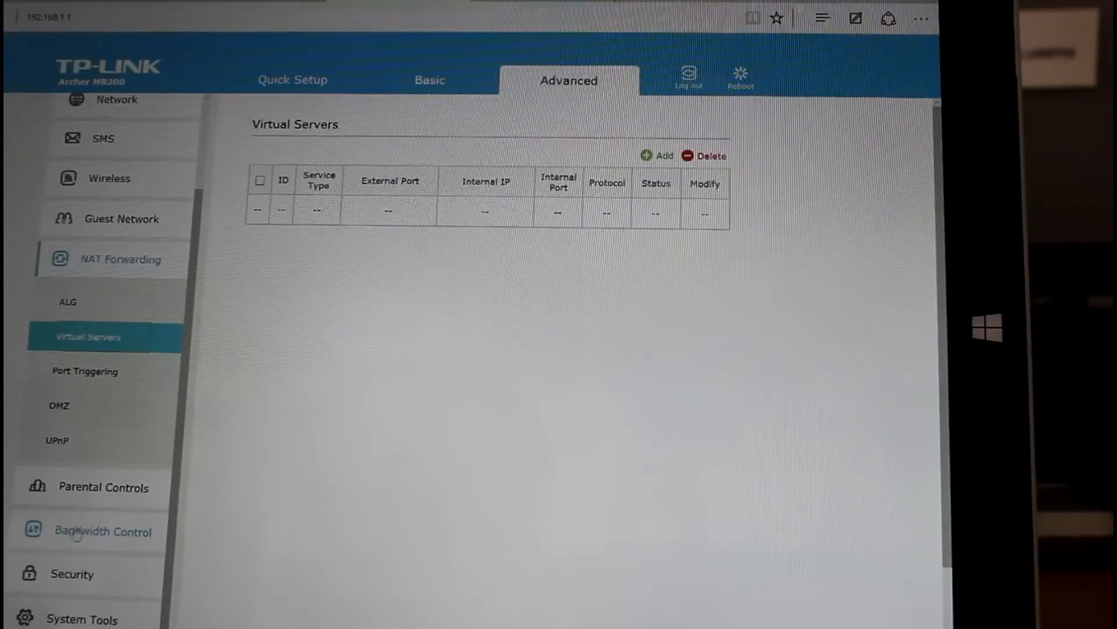
# - Enable Bandwidth Control and start a new controlling rule
pyautogui.click(103, 531)
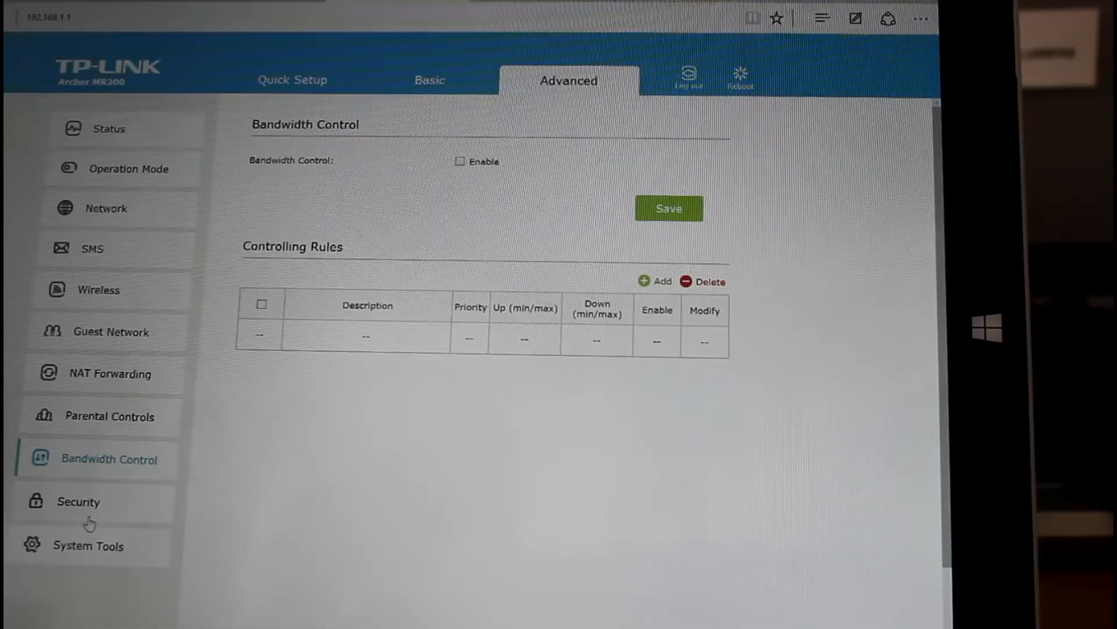
pyautogui.click(460, 163)
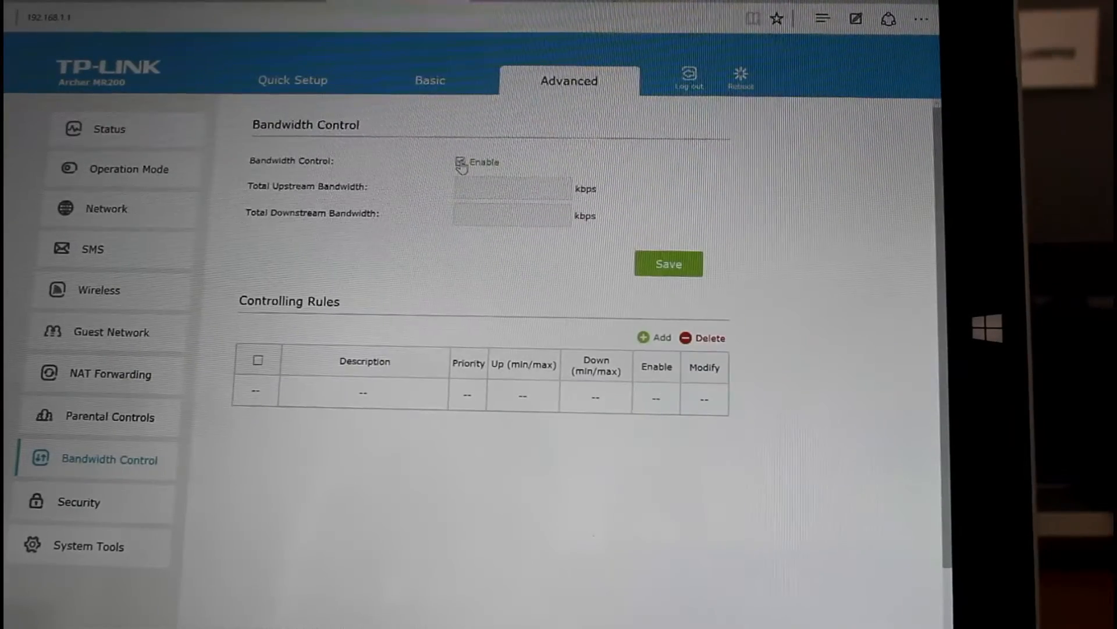
pyautogui.click(528, 184)
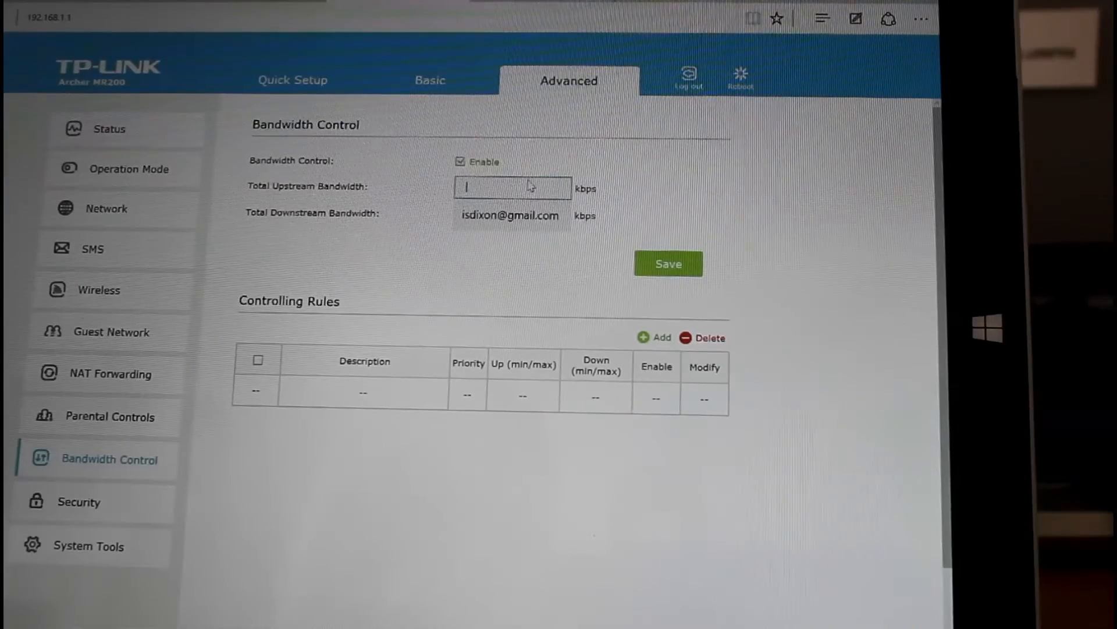
pyautogui.click(647, 338)
pyautogui.scroll(-2, 784, 469)
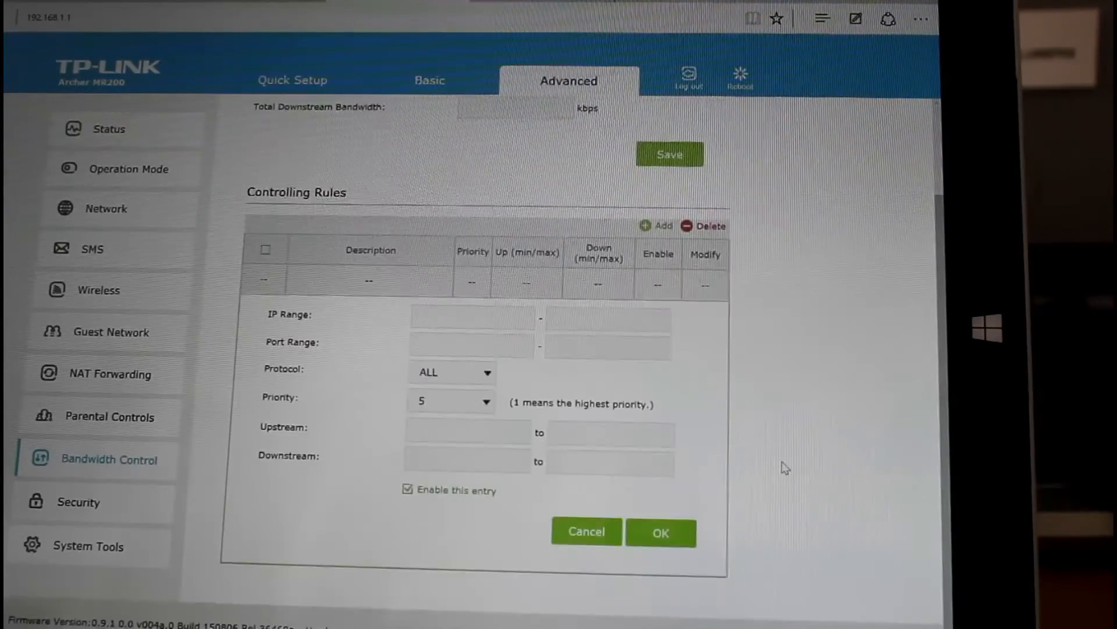
# - Inspect the rule form's Protocol and Priority choices, cancel it, and move to Access Control
pyautogui.click(472, 373)
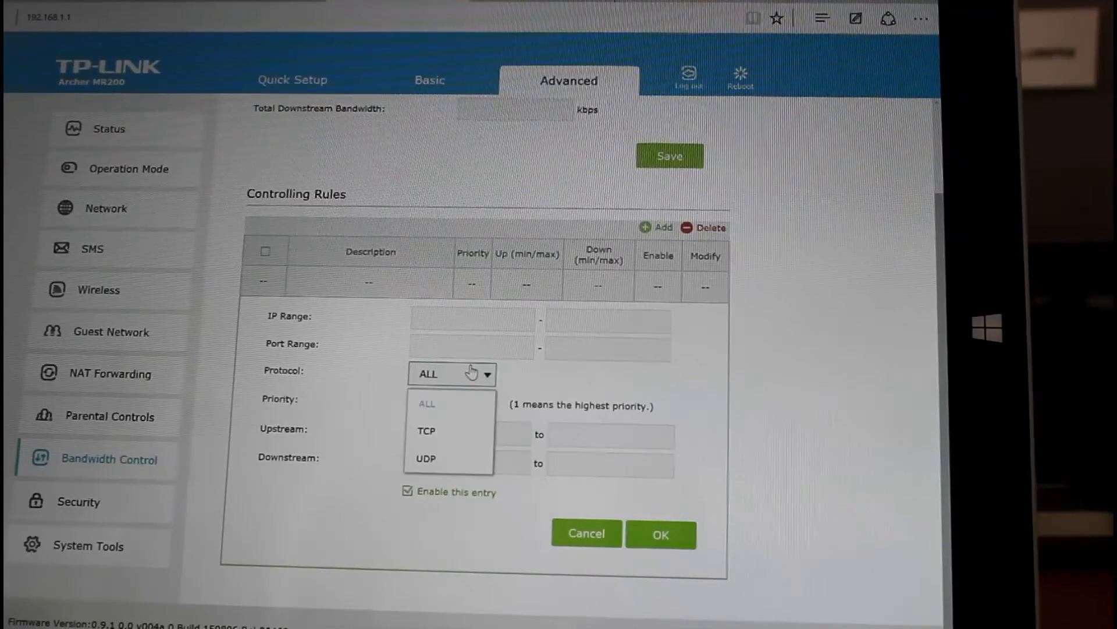
pyautogui.click(614, 388)
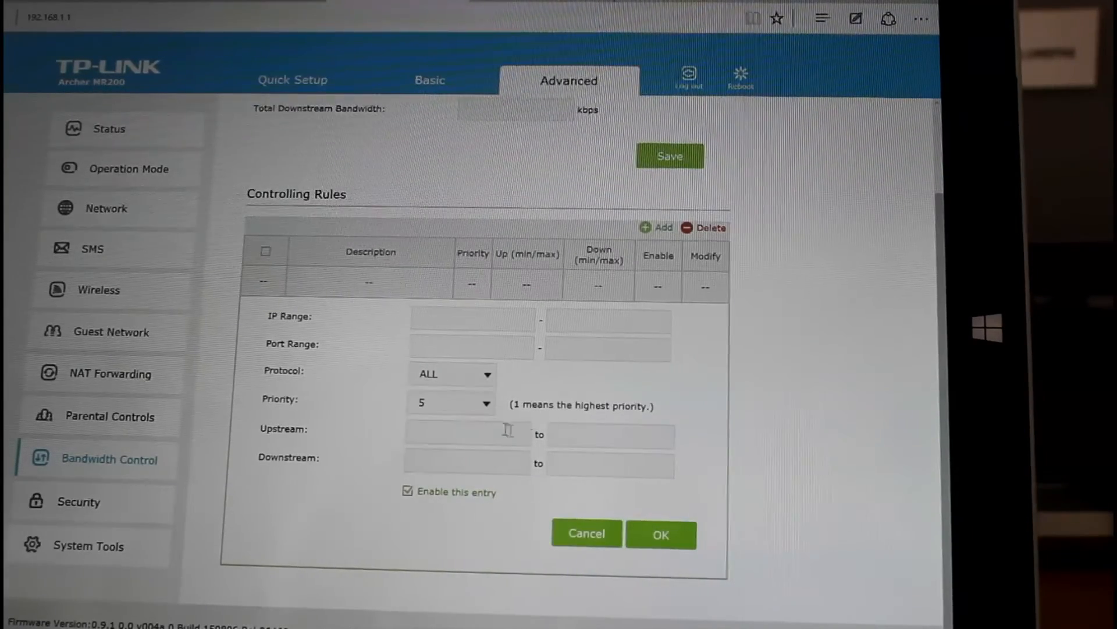
pyautogui.click(451, 404)
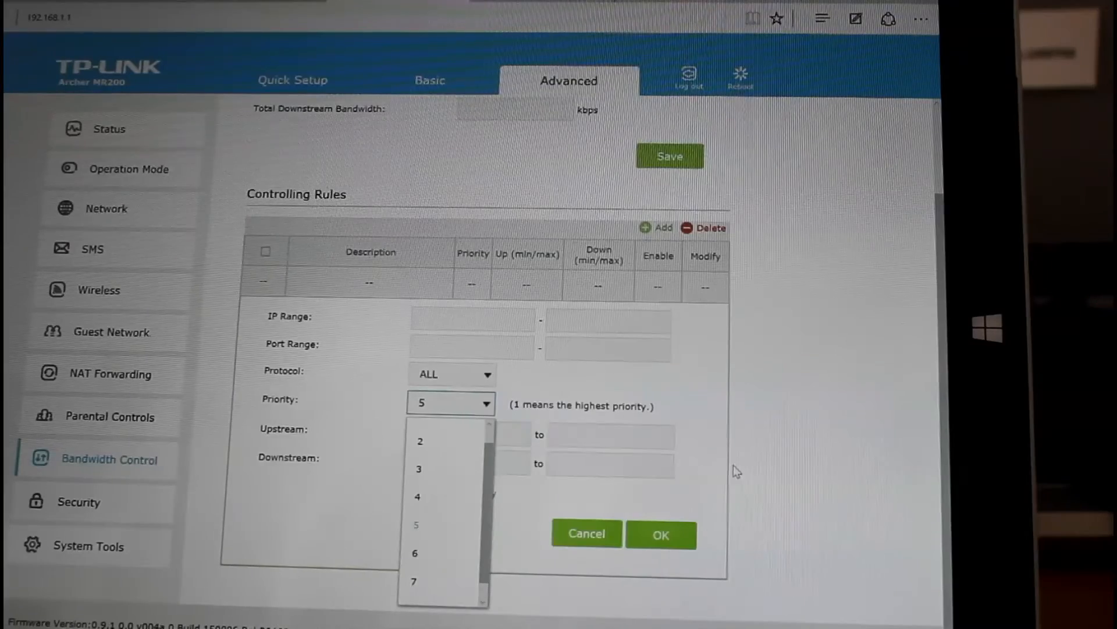
pyautogui.moveTo(733, 465); pyautogui.dragTo(587, 532)
pyautogui.click(587, 532)
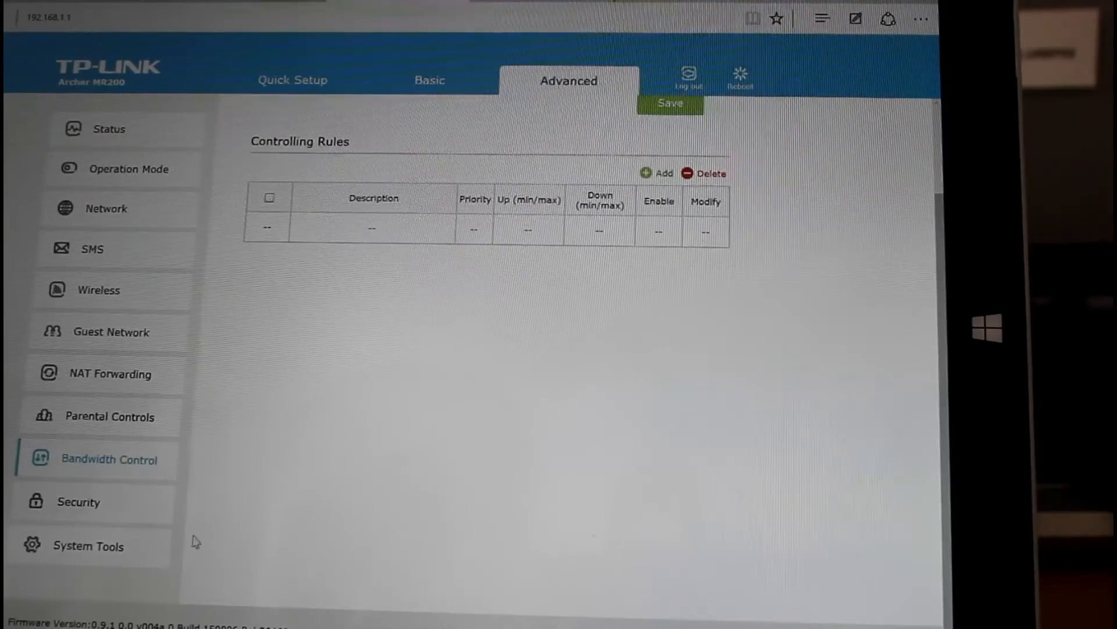
pyautogui.click(79, 502)
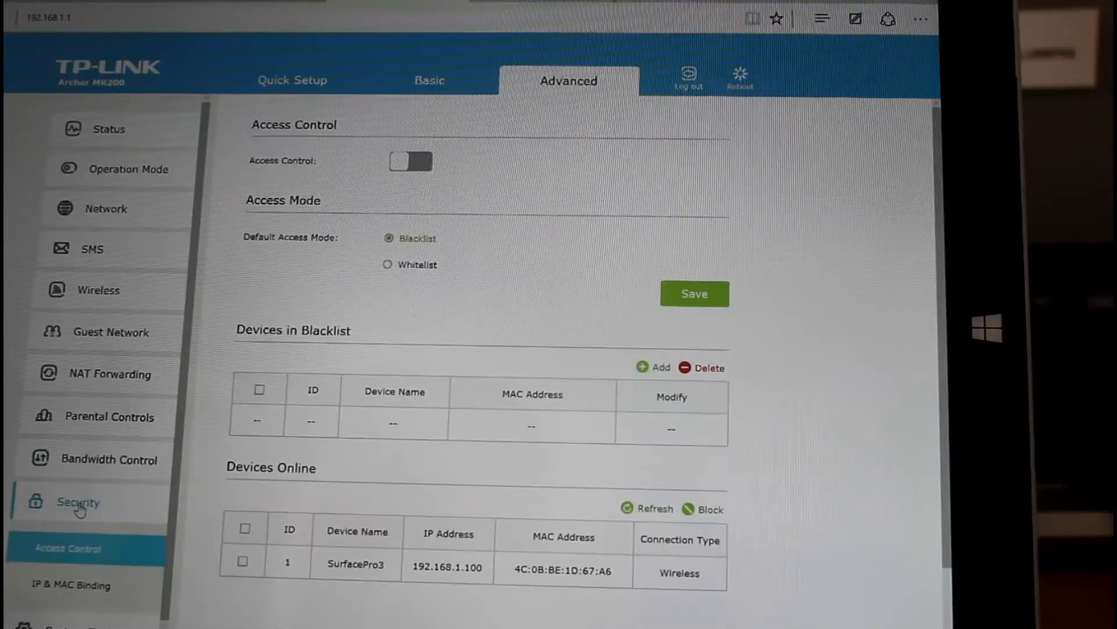
pyautogui.scroll(-1, 80, 501)
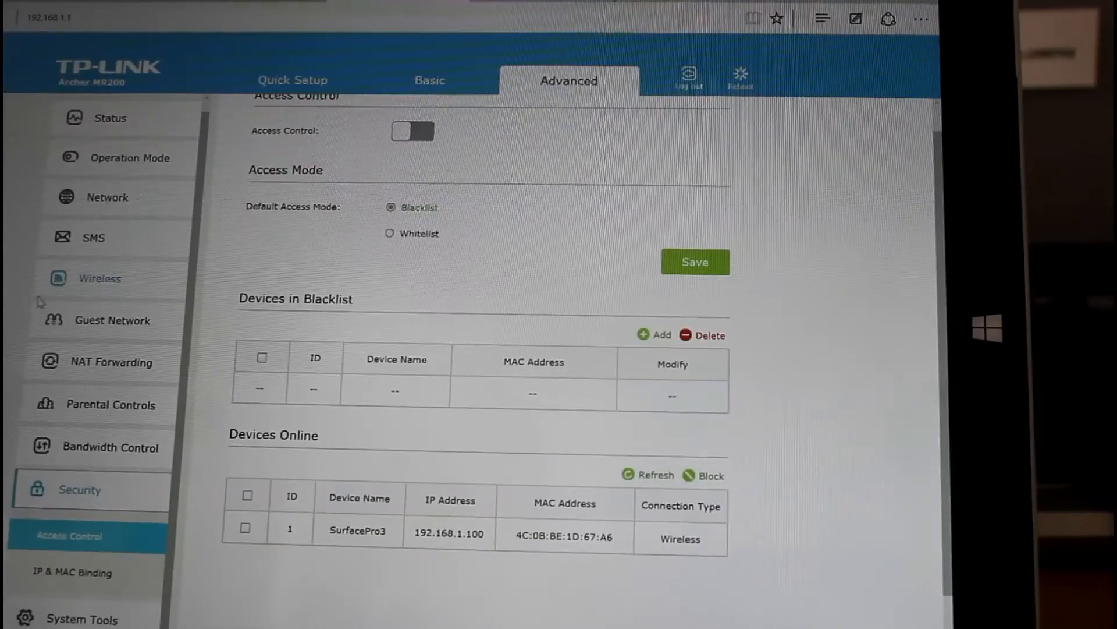
pyautogui.scroll(-1, 307, 278)
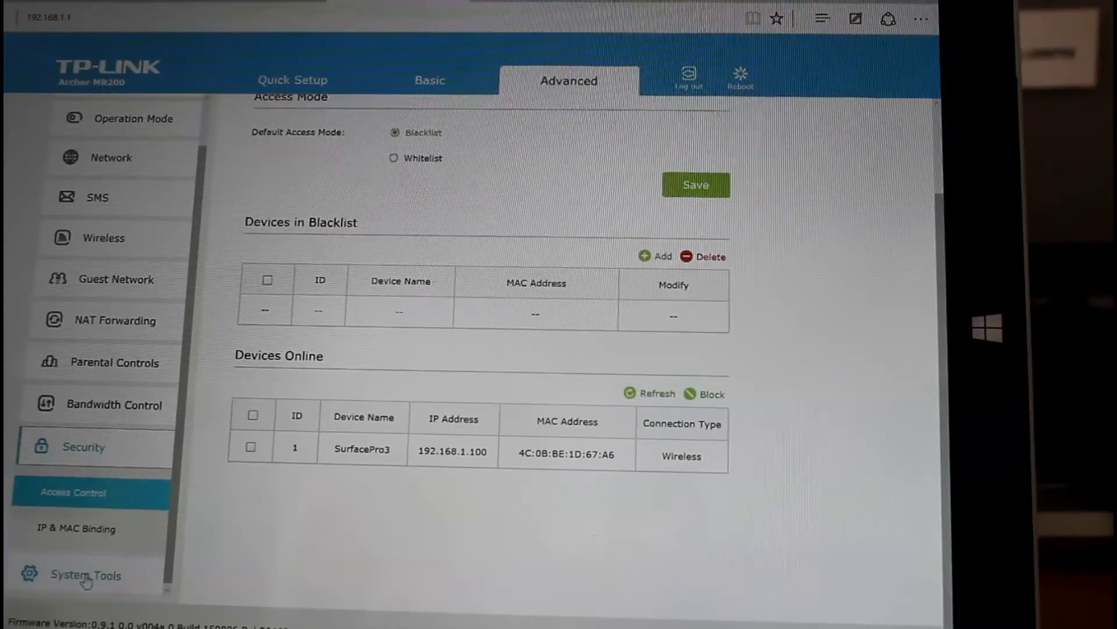
# - Browse Time Settings and the disabled Traffic Statistics page, then load Diagnostics
pyautogui.click(84, 605)
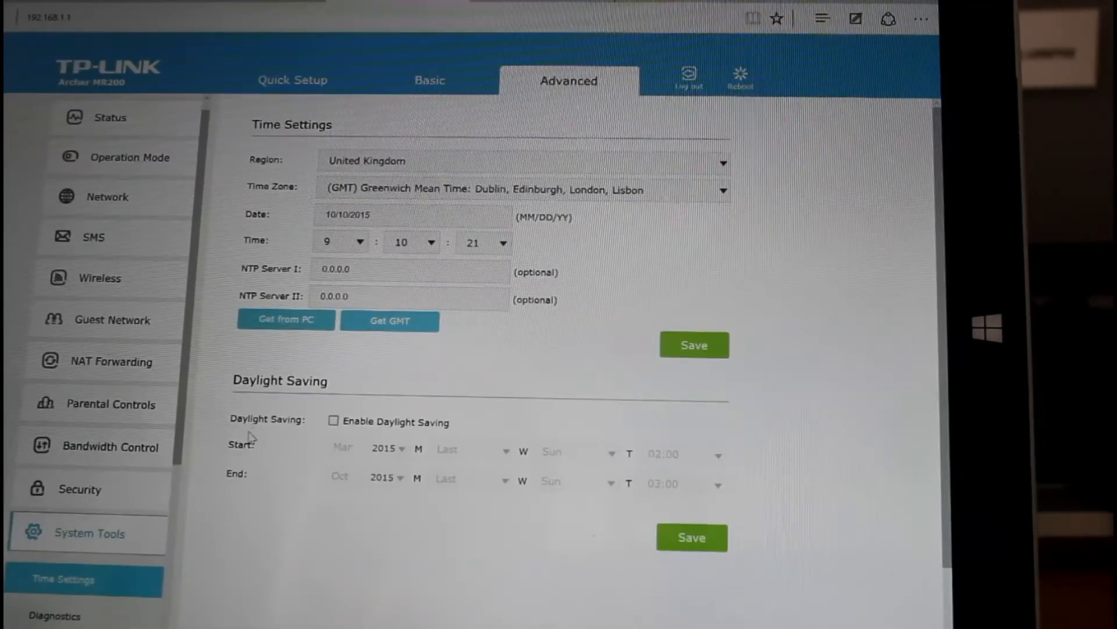
pyautogui.scroll(-3, 109, 568)
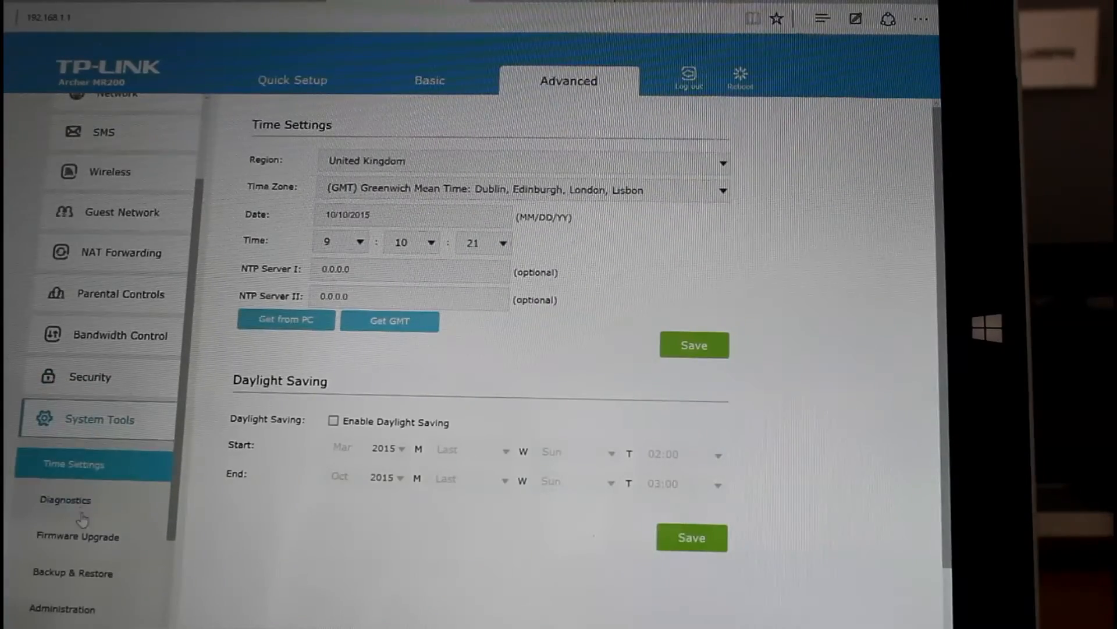
pyautogui.scroll(-2, 88, 489)
pyautogui.scroll(-2, 77, 389)
pyautogui.scroll(-3, 77, 389)
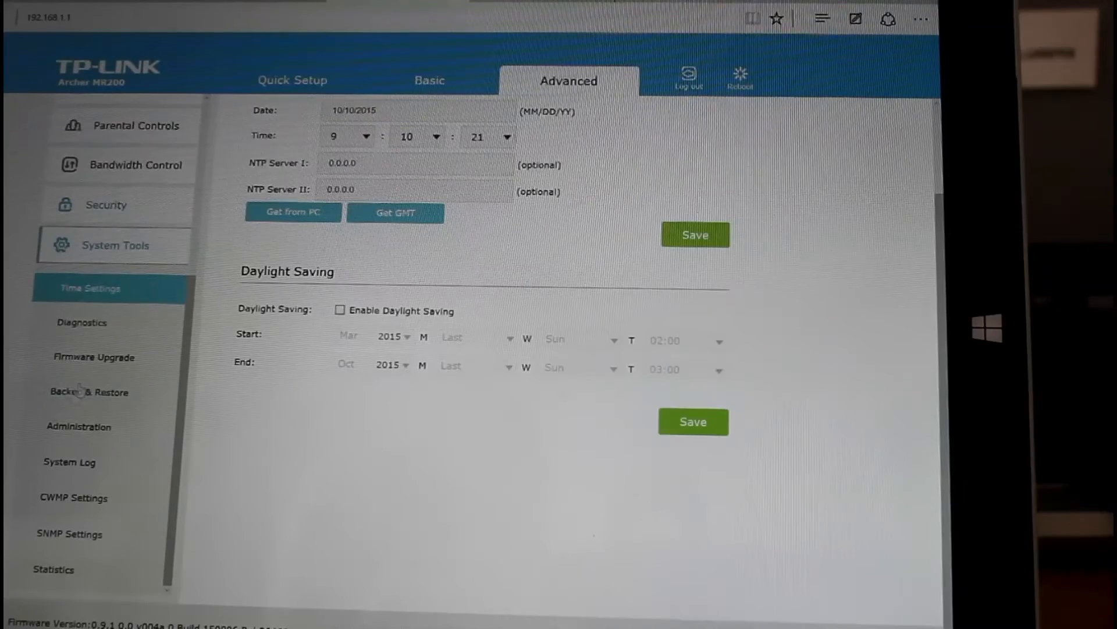
pyautogui.click(53, 570)
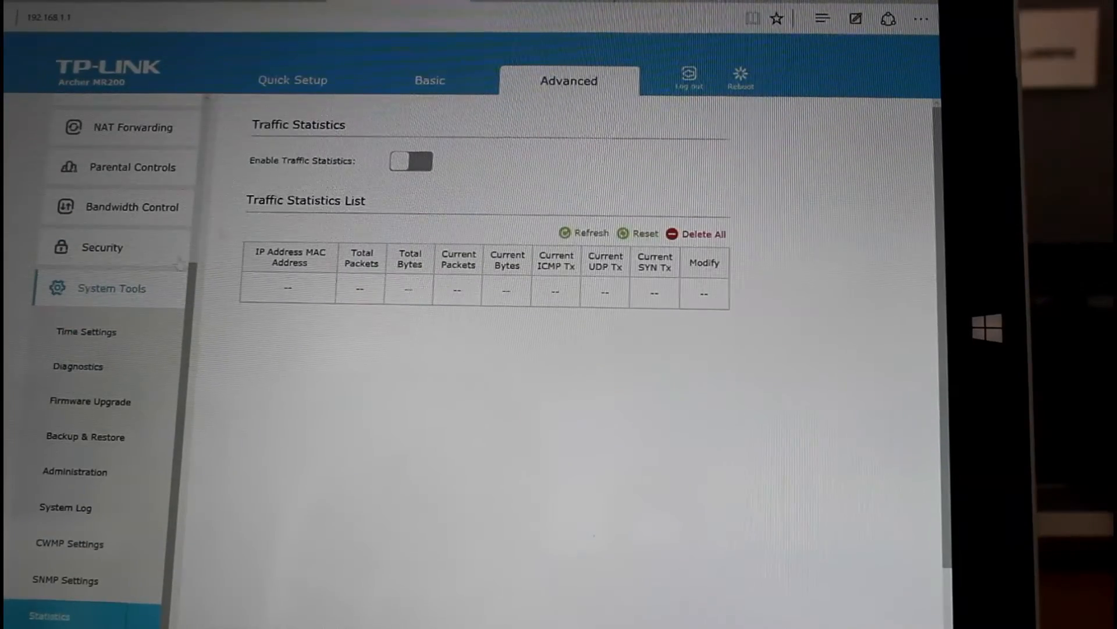
pyautogui.click(85, 371)
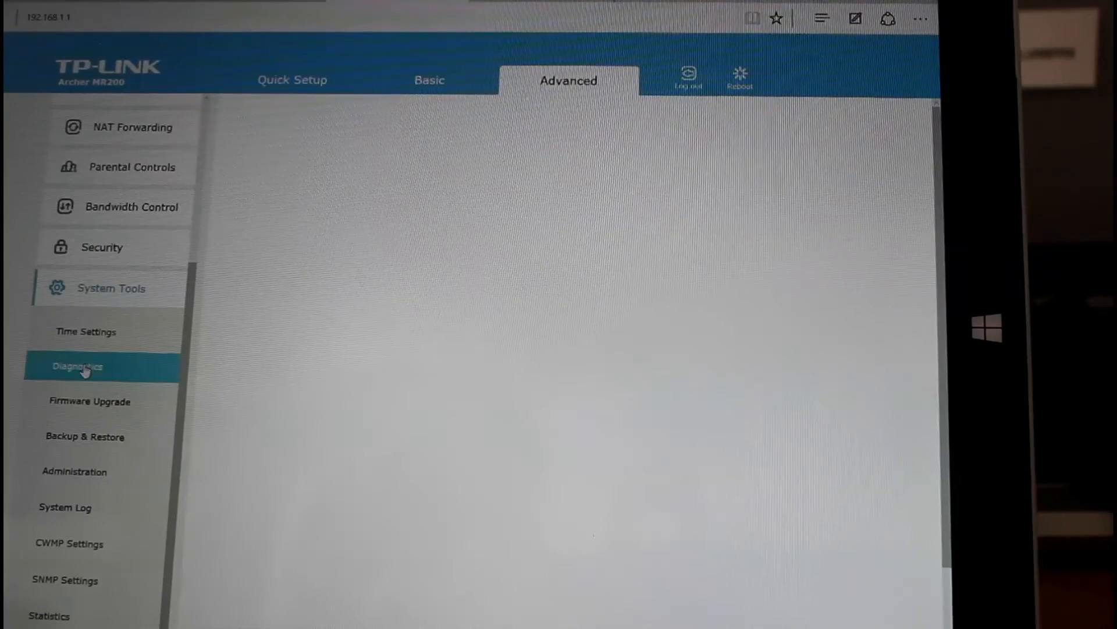